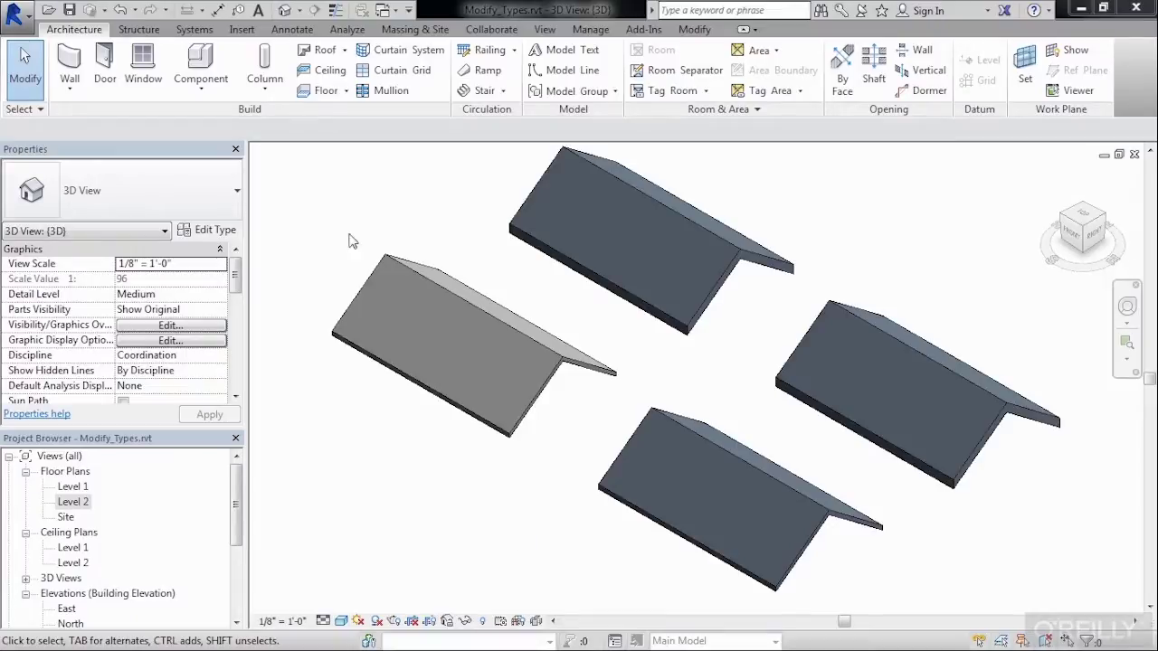
Step: Start a footprint roof on Level 2 using the Wood Rafter 8" - Asphalt Shingle - Insulated type
left_click(320, 50)
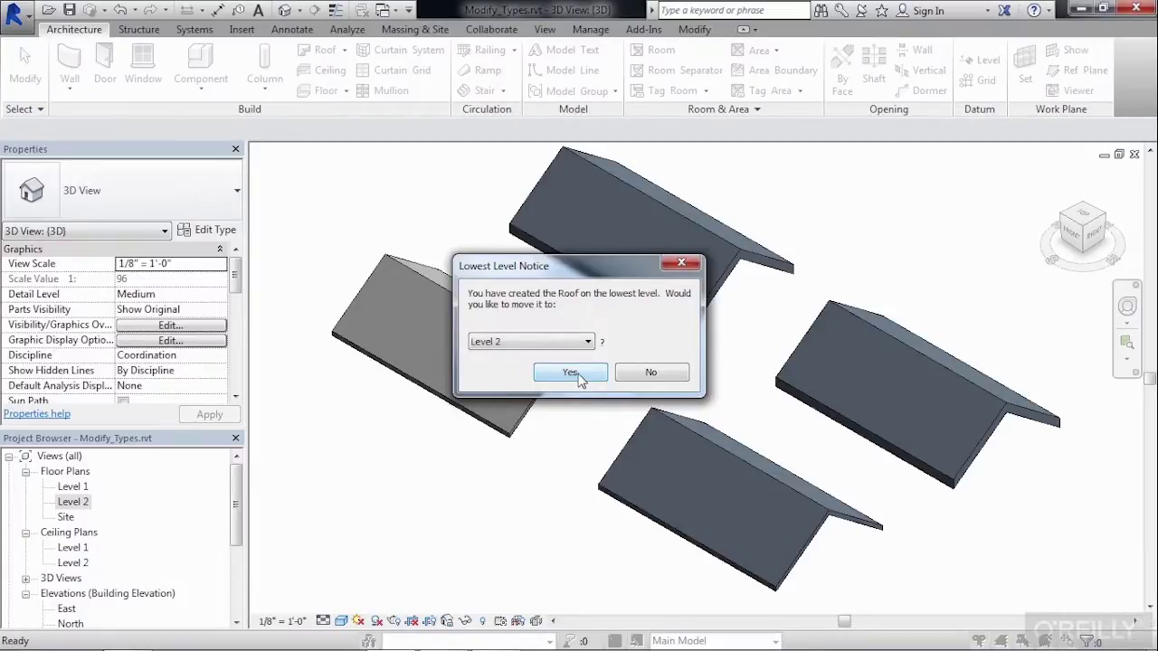
left_click(569, 372)
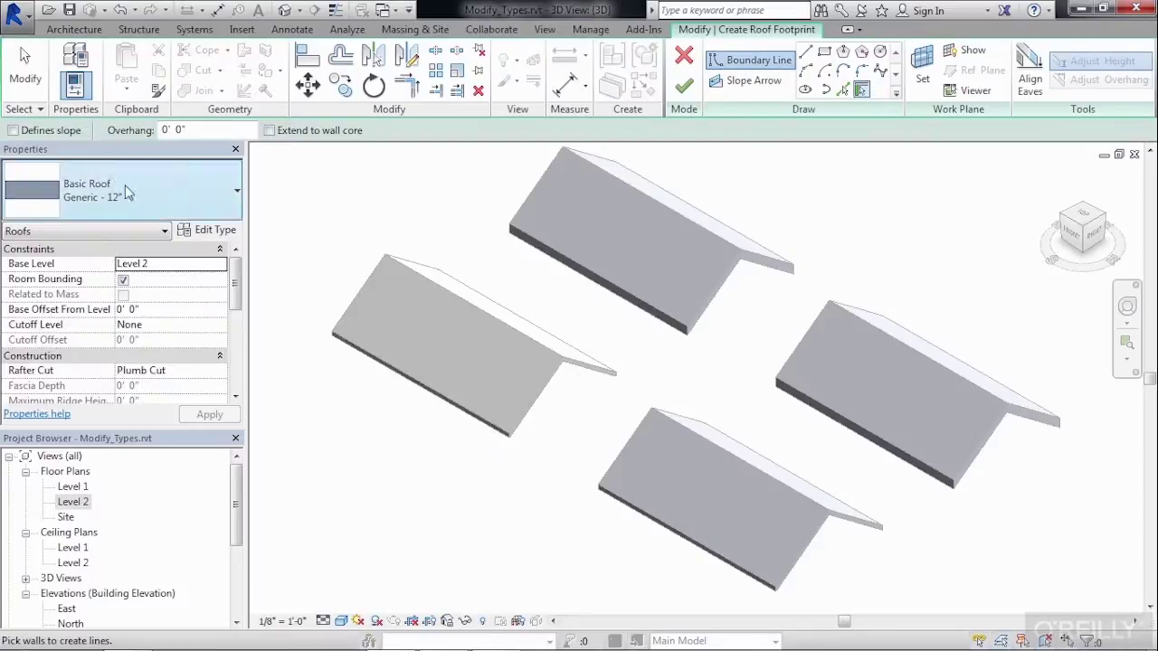
left_click(209, 186)
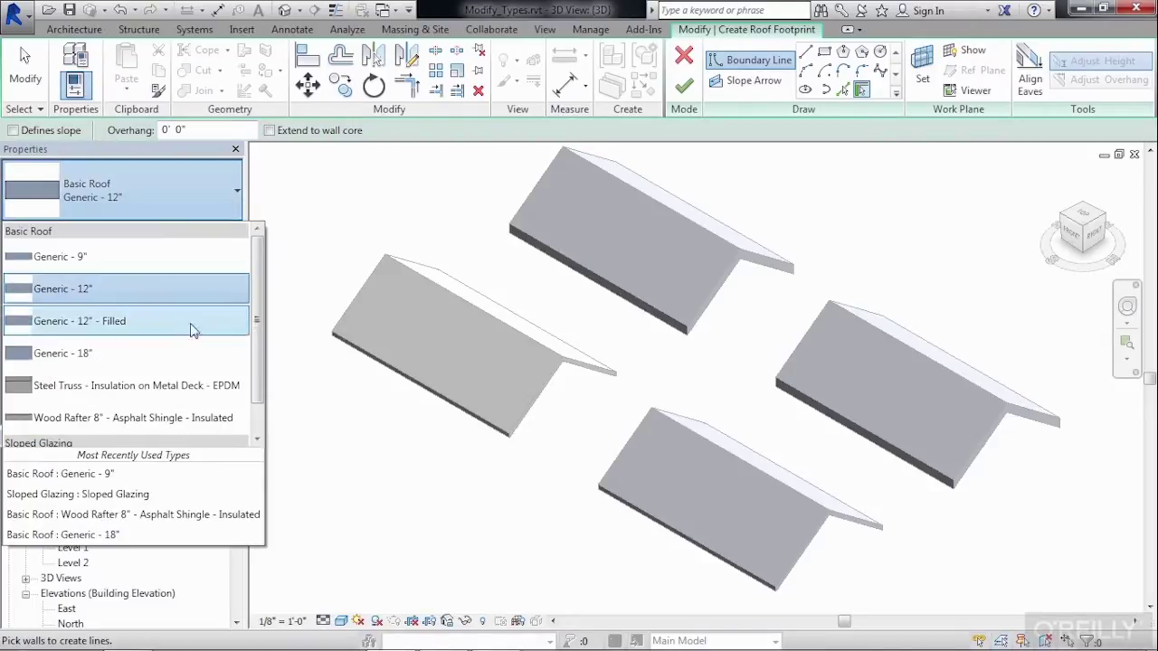
mouse_move(108, 421)
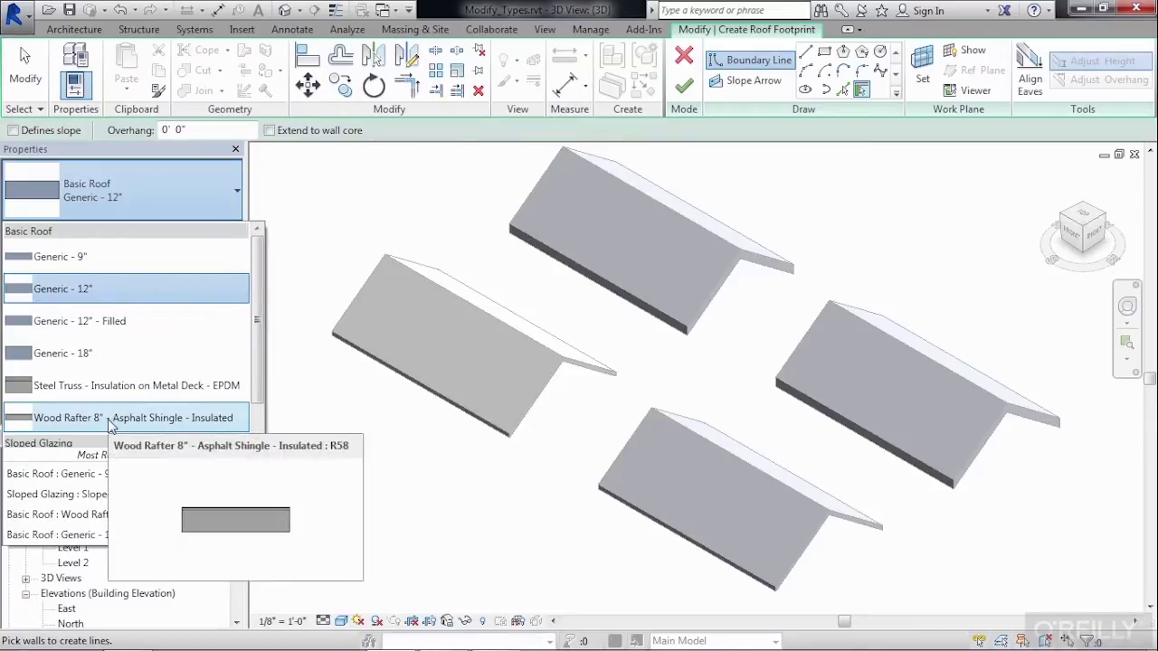
left_click(109, 422)
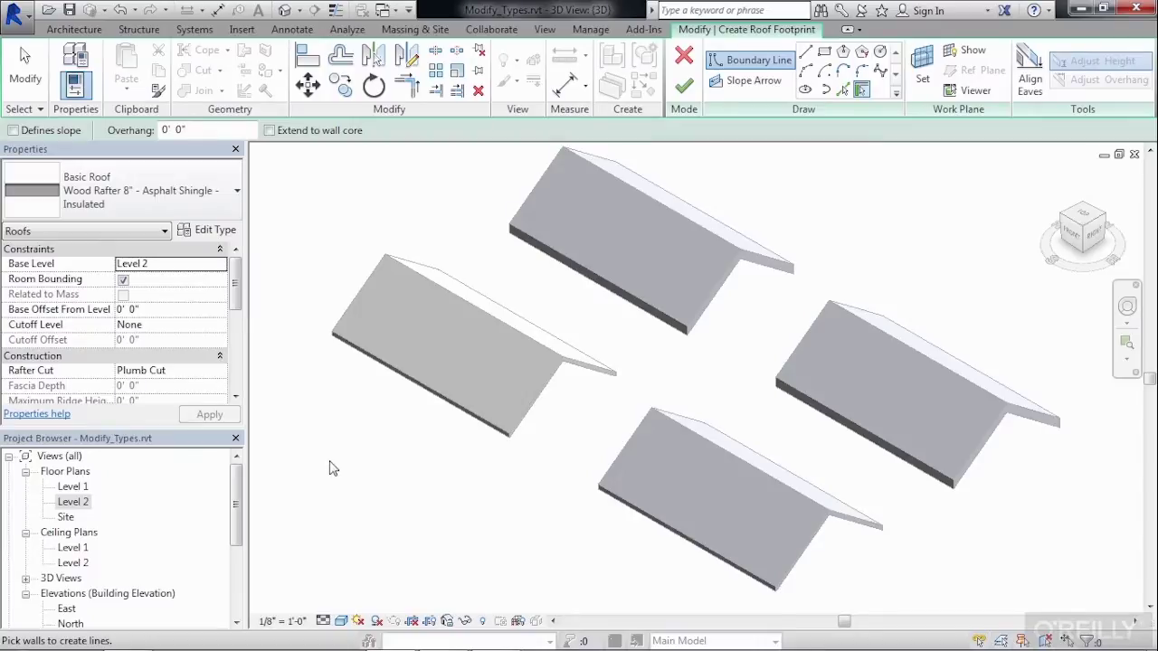
Step: Duplicate the roof type and name the copy Wood Rafter 10" - Asphalt Shingle - Insulated
left_click(216, 231)
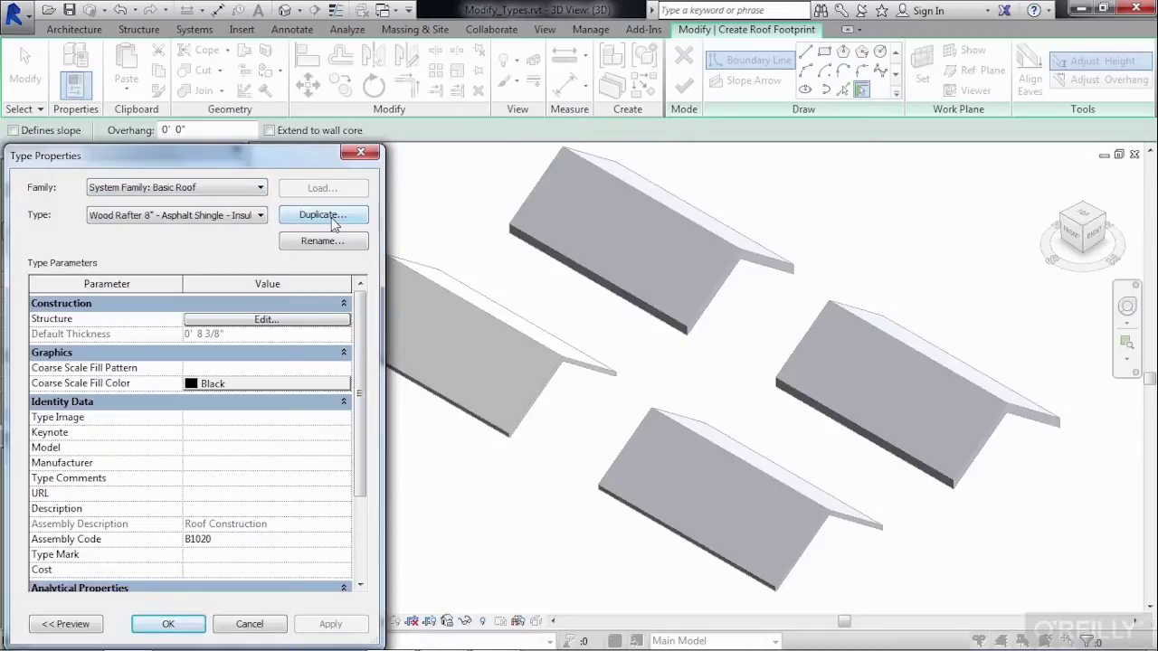
left_click(330, 217)
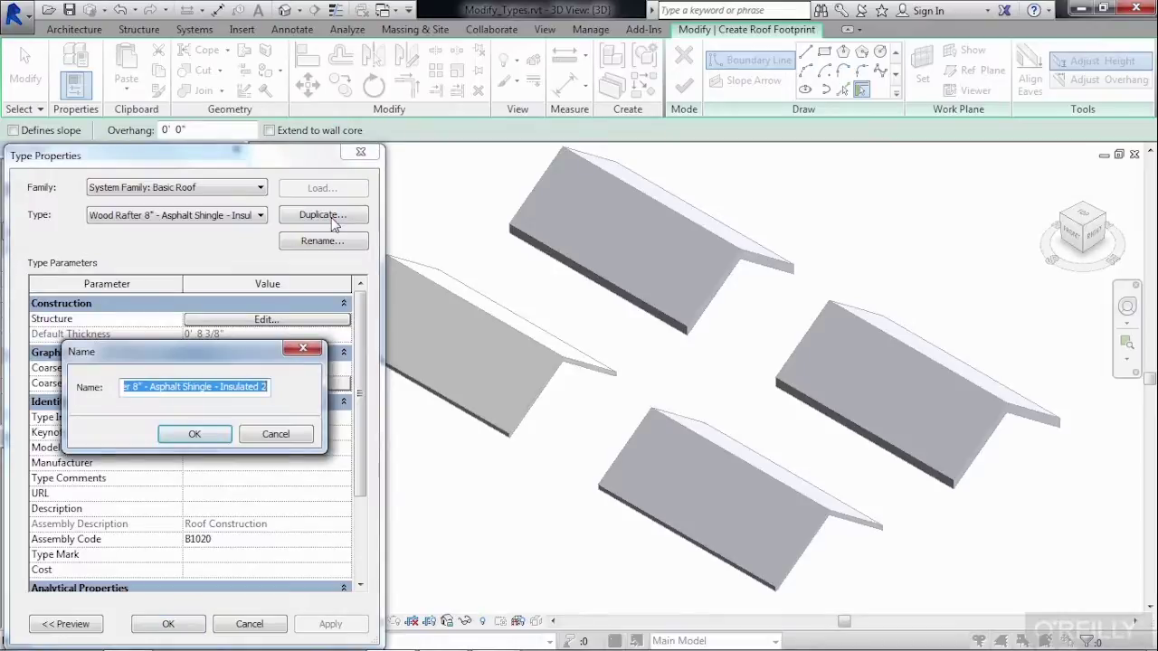
left_click(137, 386)
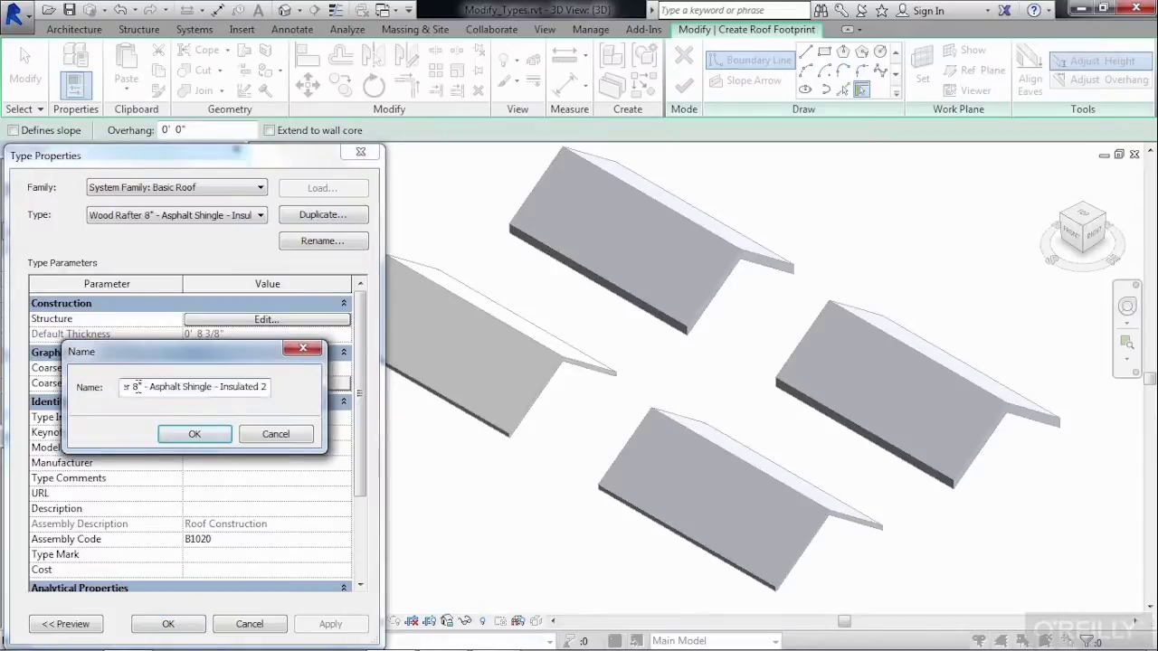
key("BackSpace")
type("10")
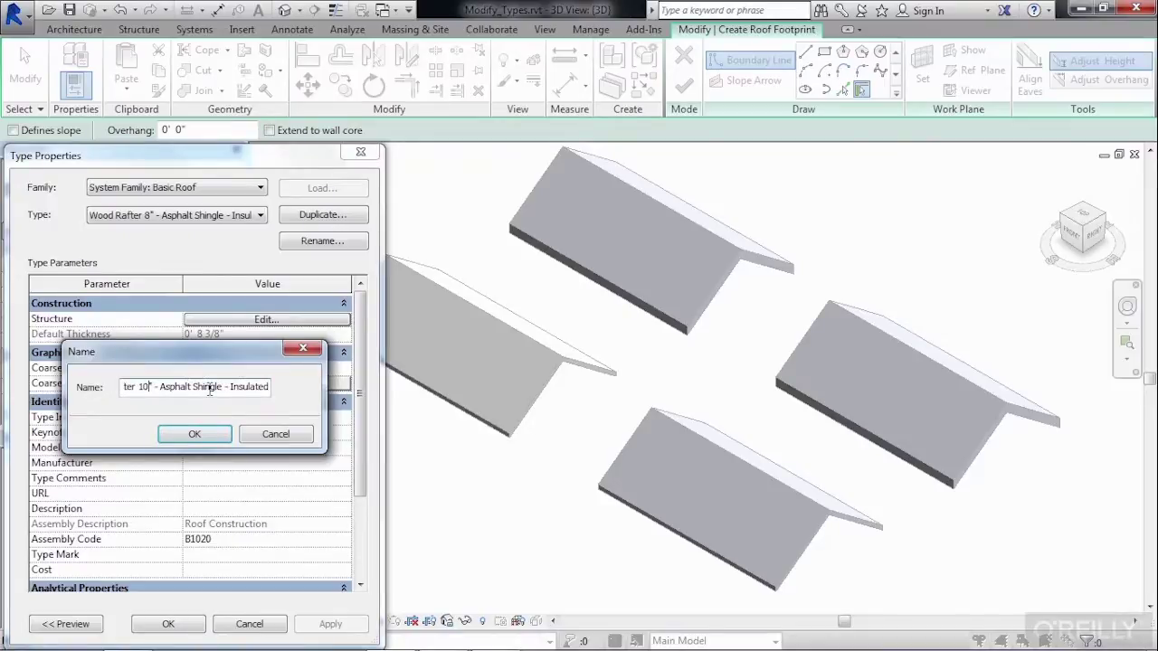
left_click_drag(210, 389, 268, 389)
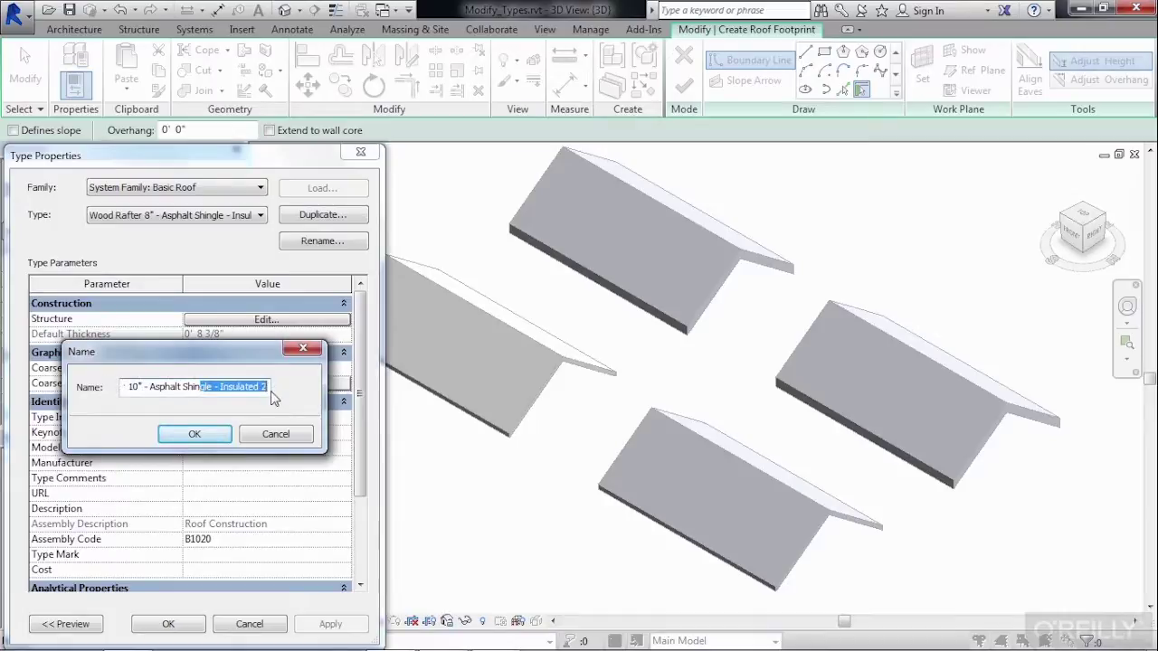
left_click(268, 389)
type("2")
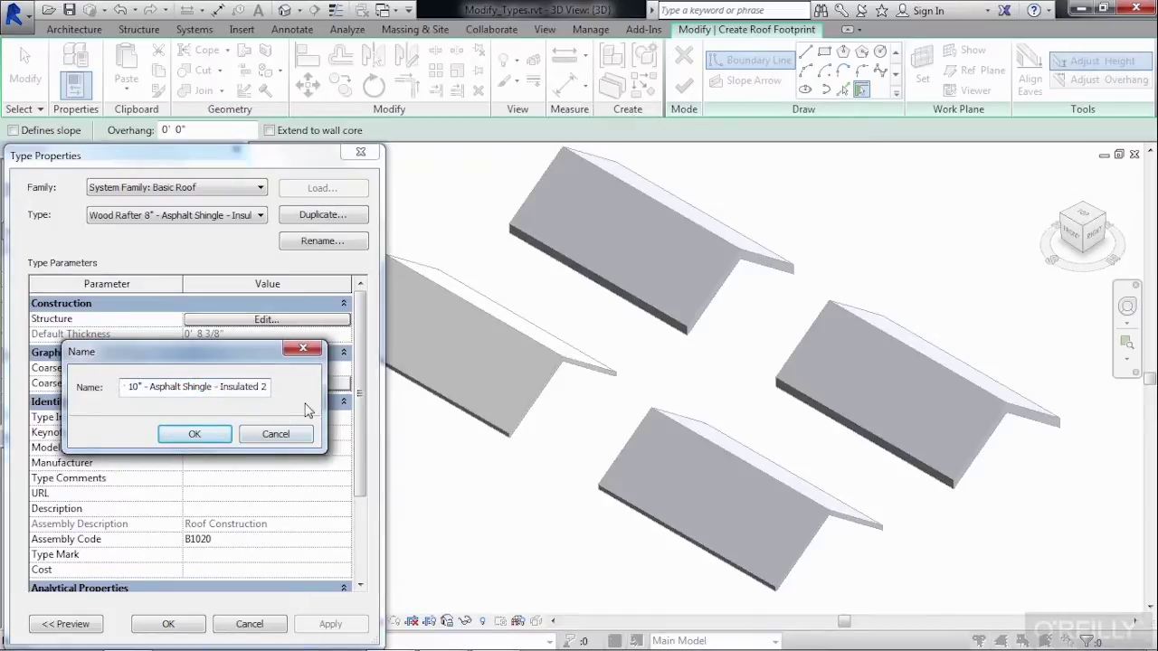
key("BackSpace")
key("BackSpace")
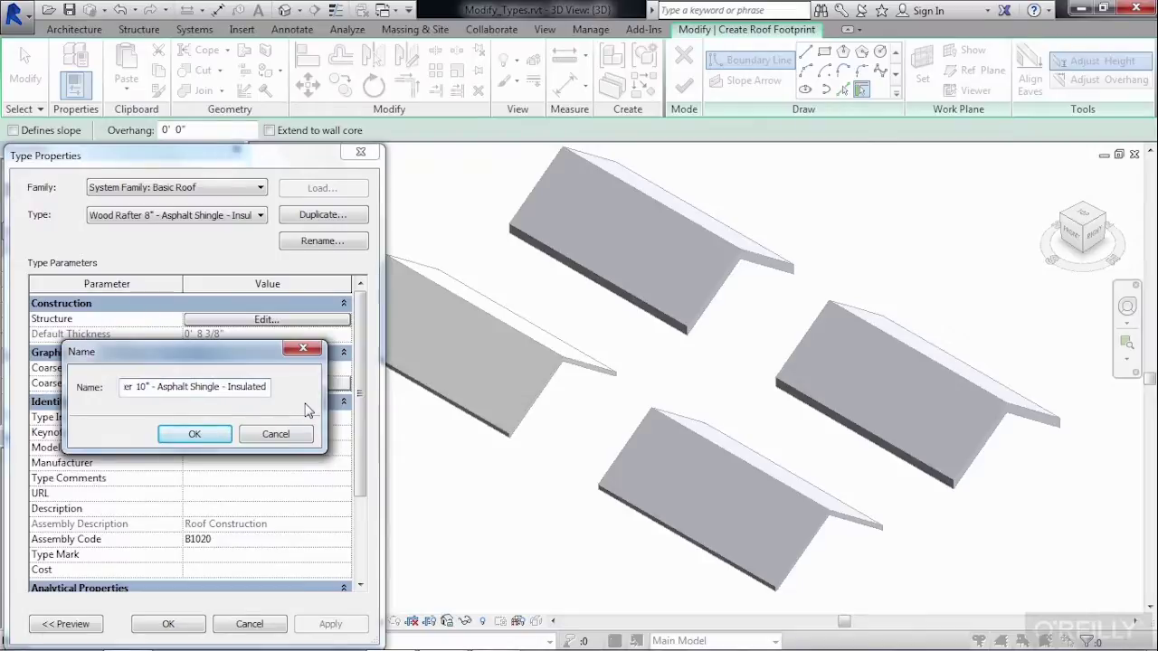
left_click(211, 430)
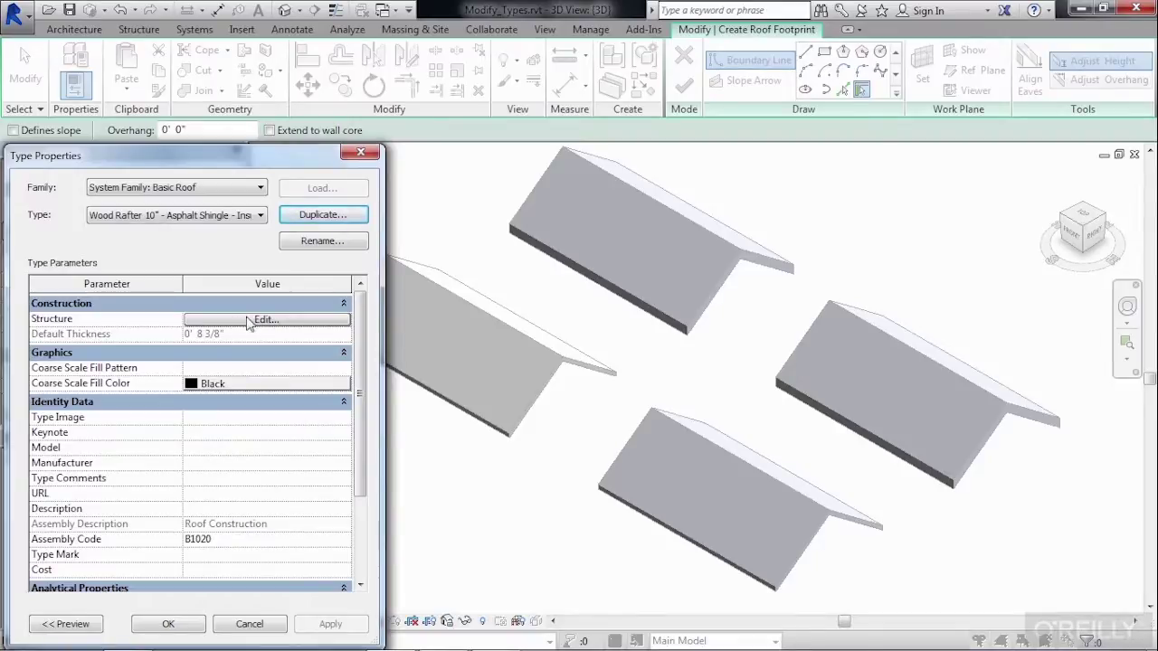
Step: Set the Structure [1] layer thickness to 9 1/4" in the new roof type's assembly and accept the type changes
left_click(249, 321)
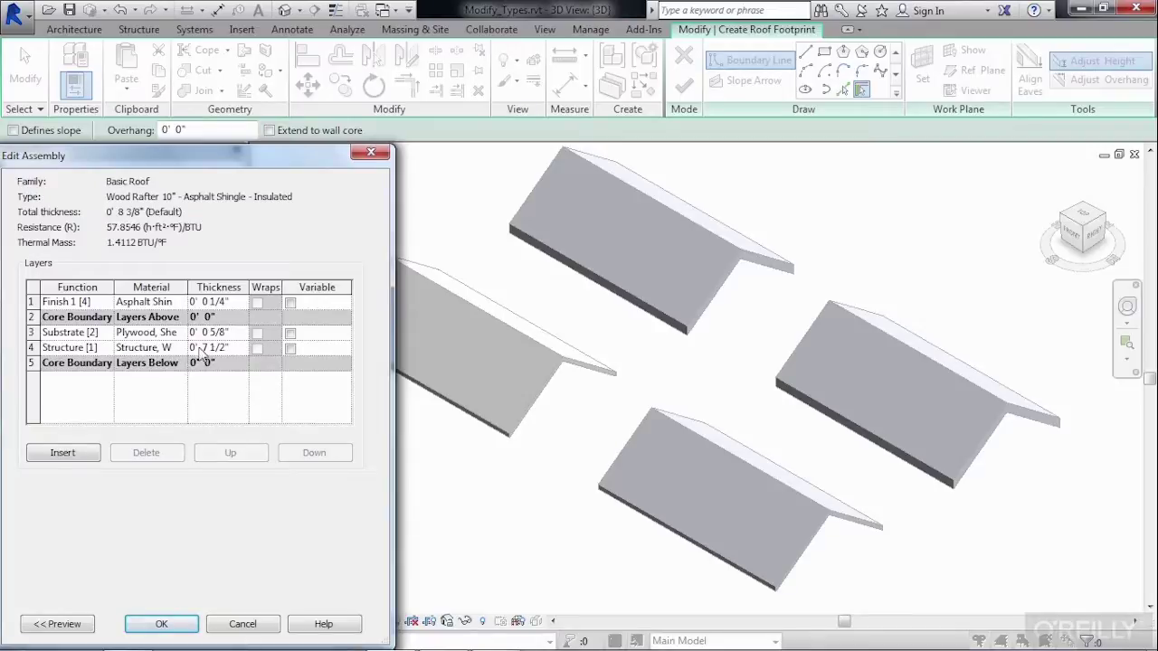
left_click(228, 348)
left_click_drag(228, 348, 204, 350)
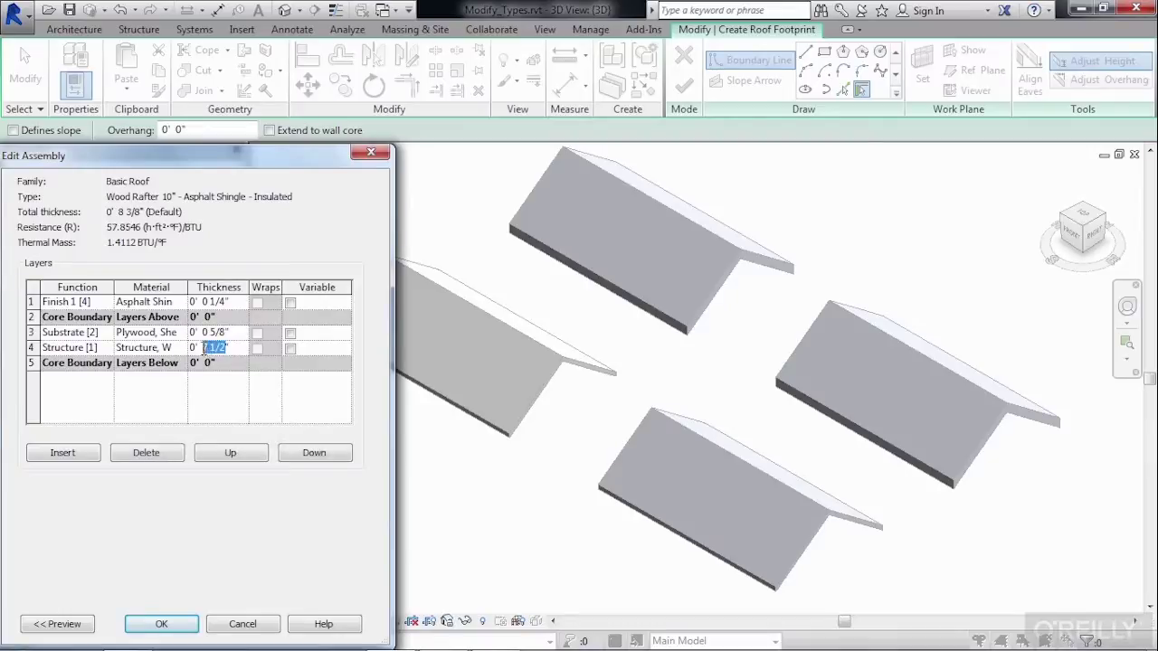
type("9 1/4")
left_click(235, 306)
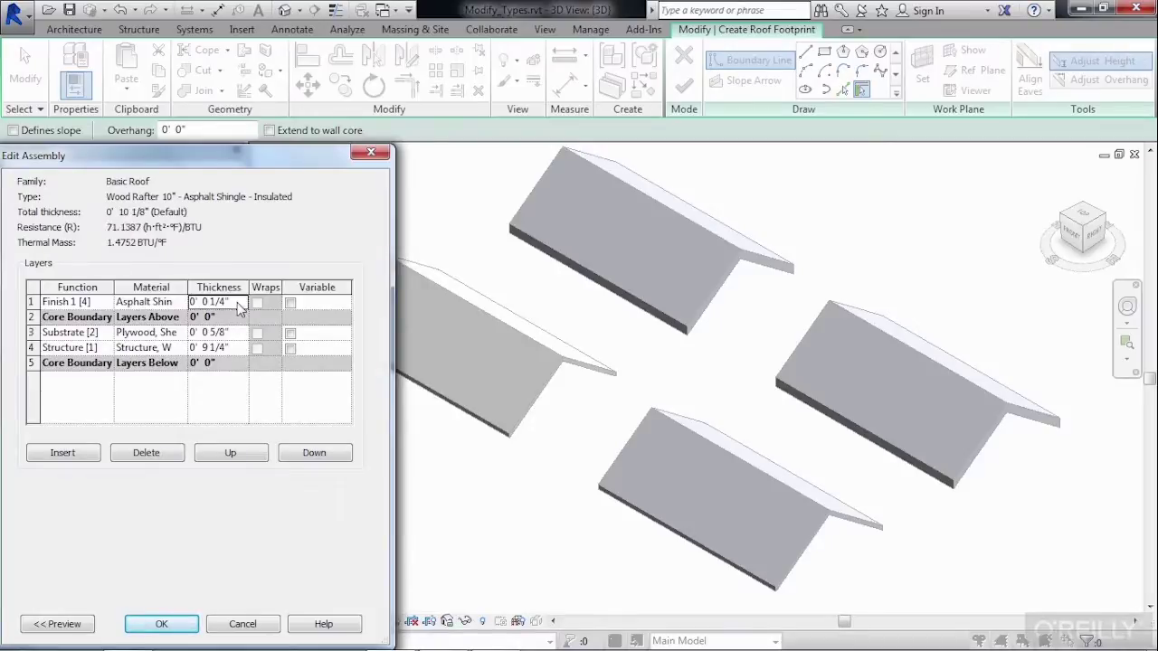
double_click(238, 305)
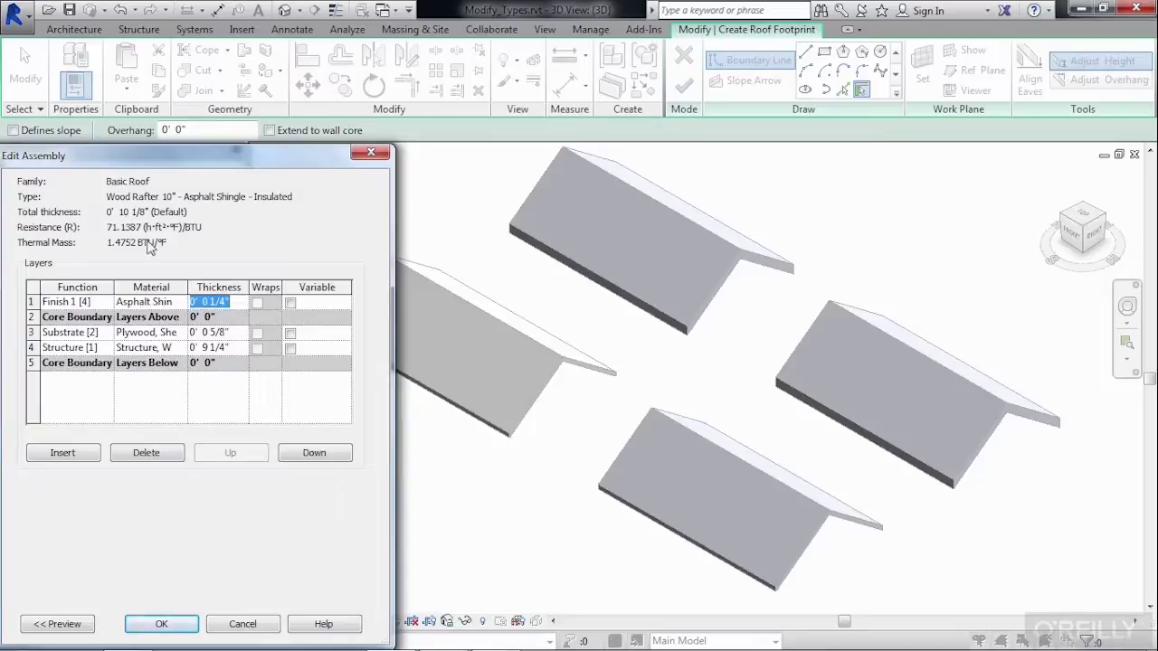
left_click(161, 624)
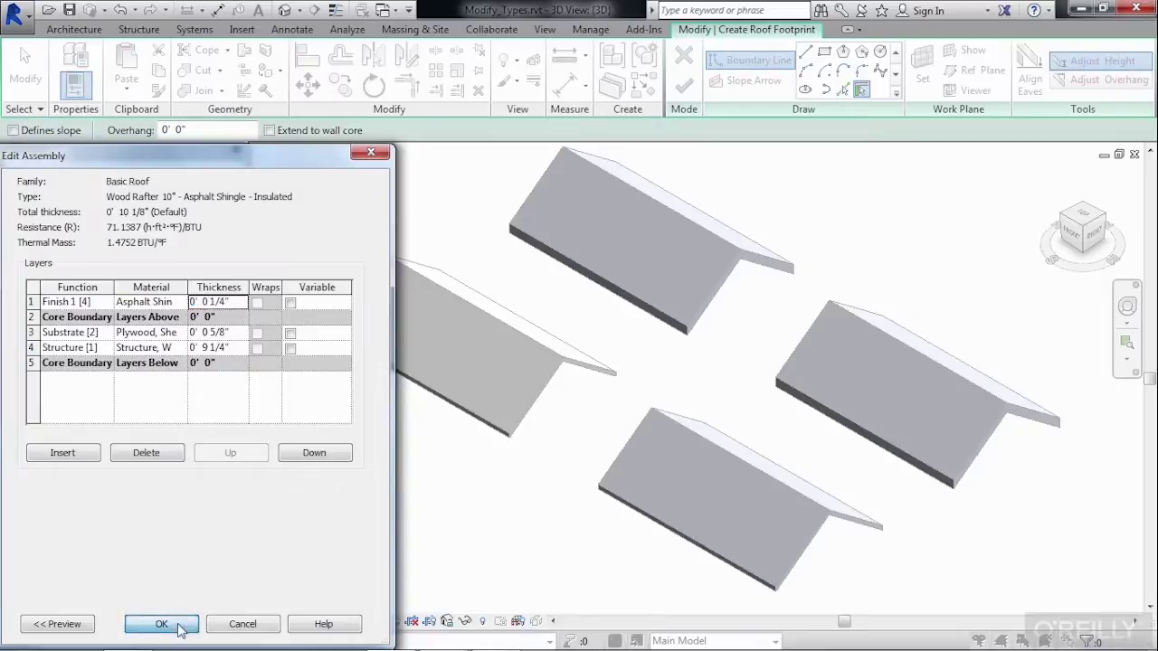
left_click(170, 624)
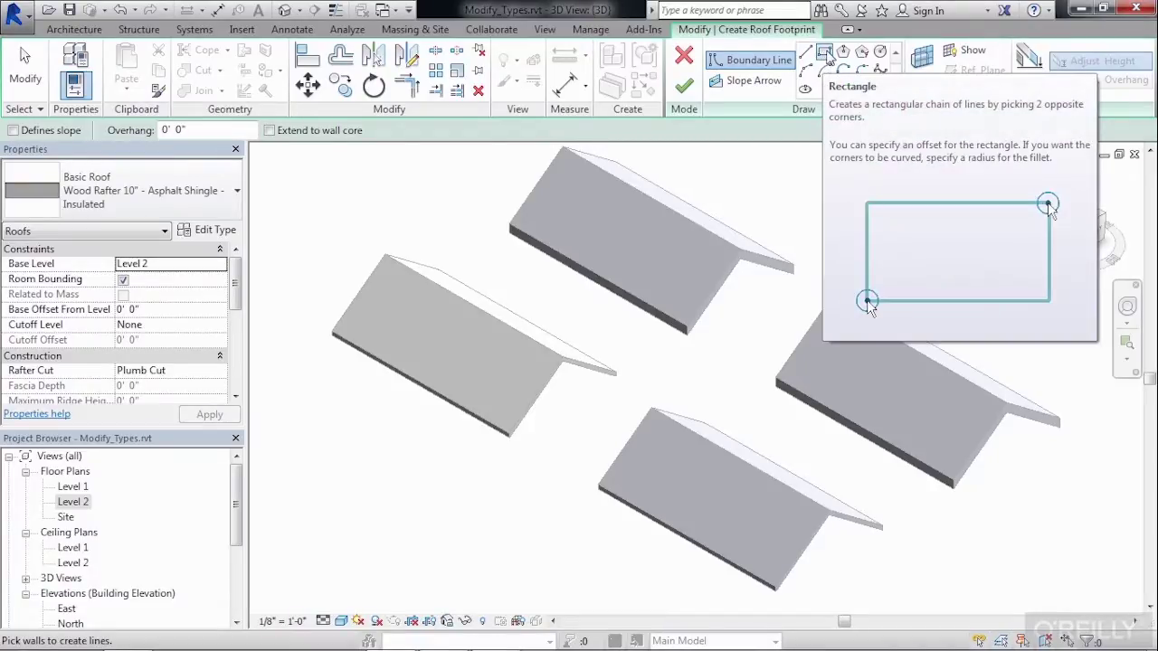
Step: Sketch a rectangular roof boundary about 34'-6" by 22'-6" in the empty area in front of the gray roof
left_click(829, 56)
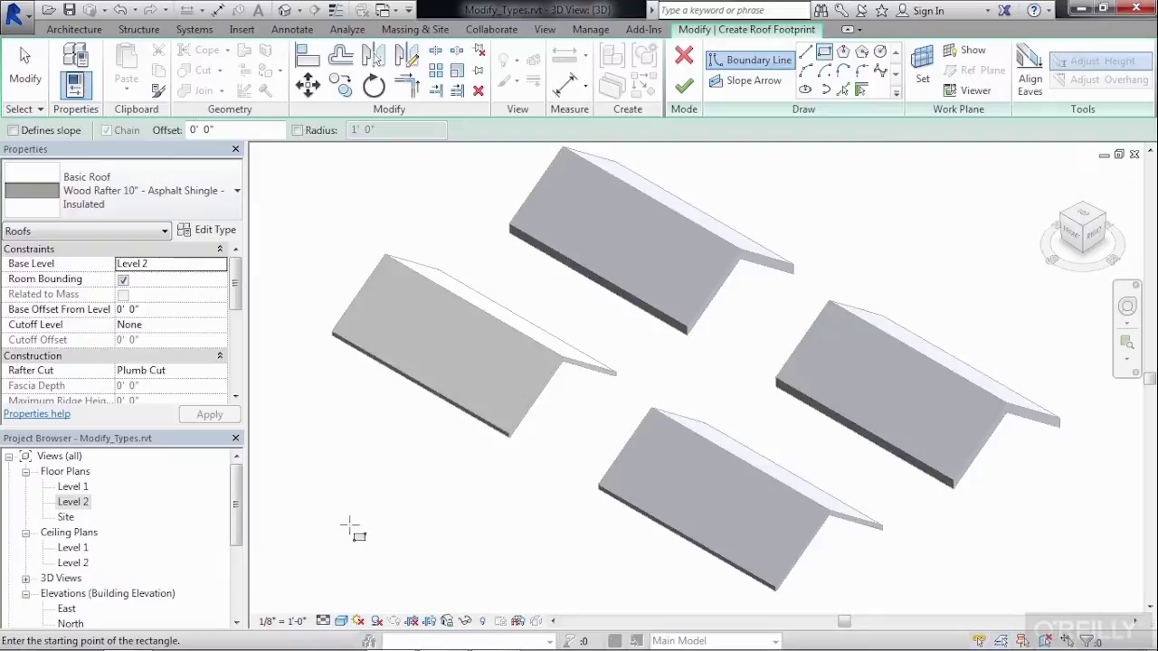
left_click(288, 470)
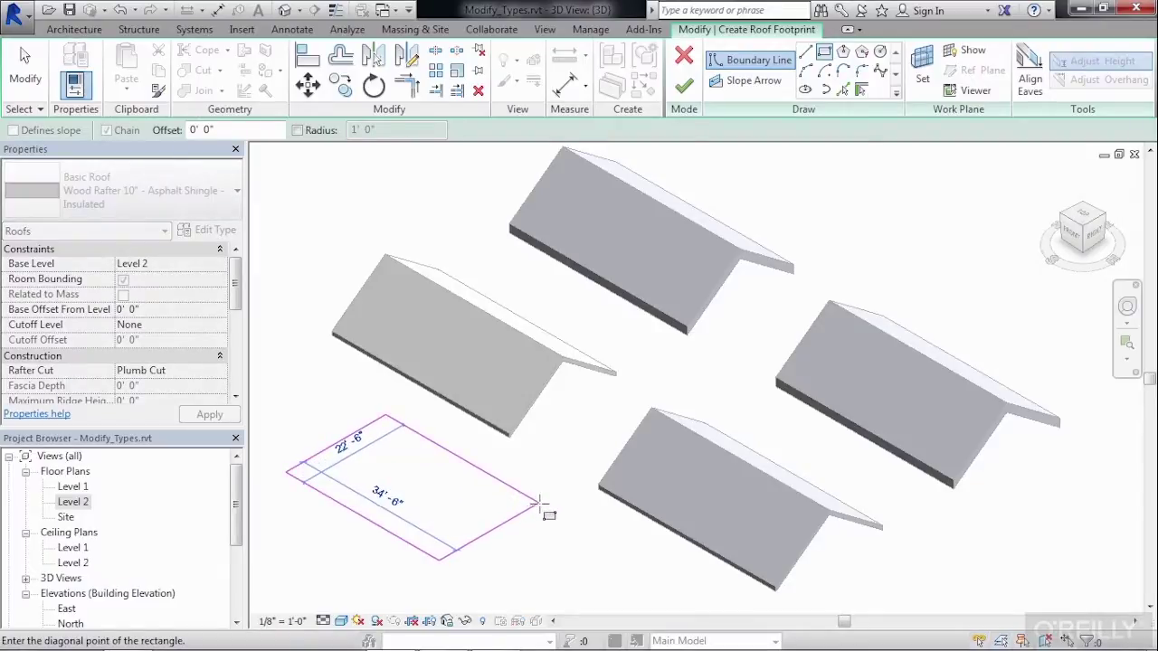
left_click(538, 502)
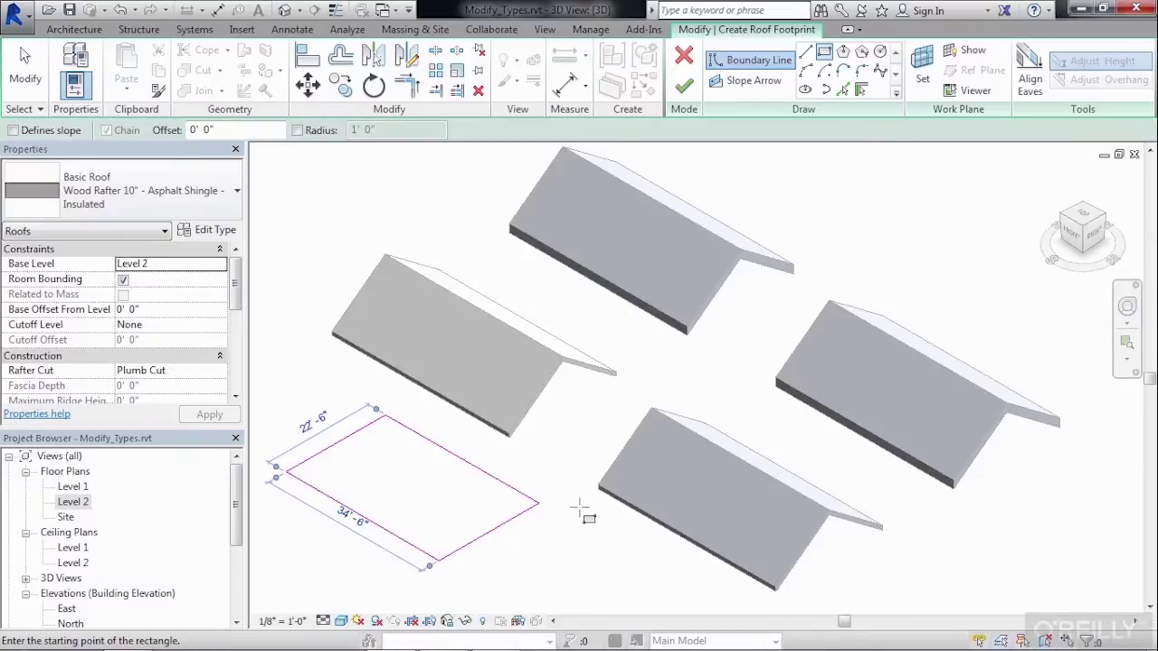
key("Escape")
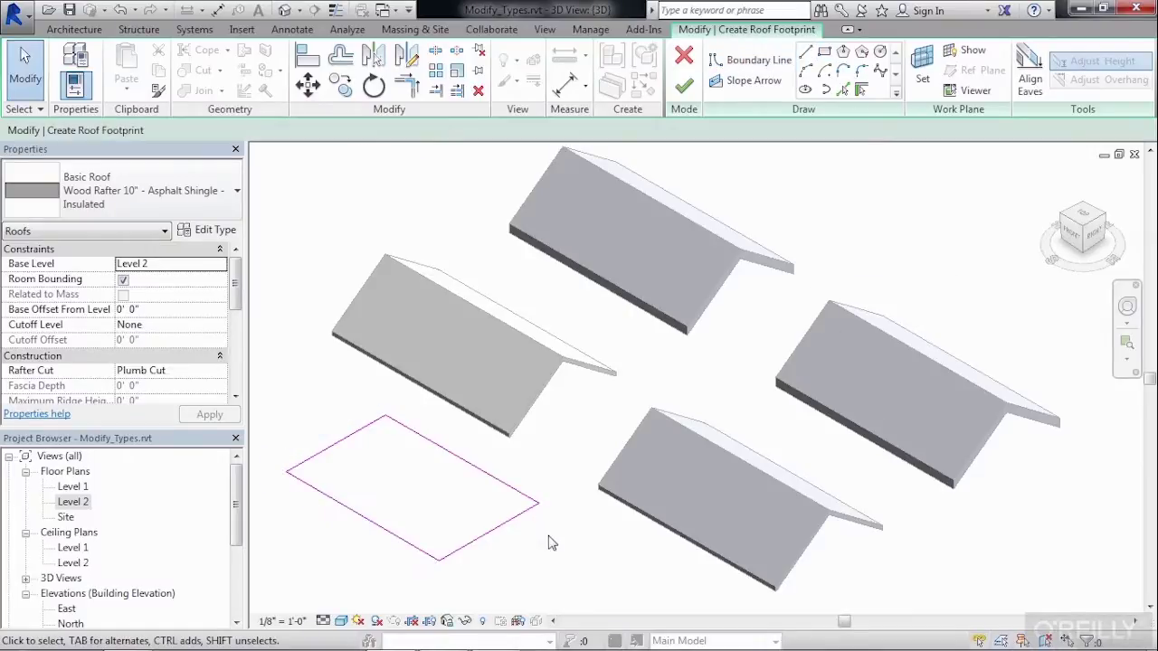
Step: Make the two long boundary edges define the roof slope and finish the footprint sketch
left_click(507, 489)
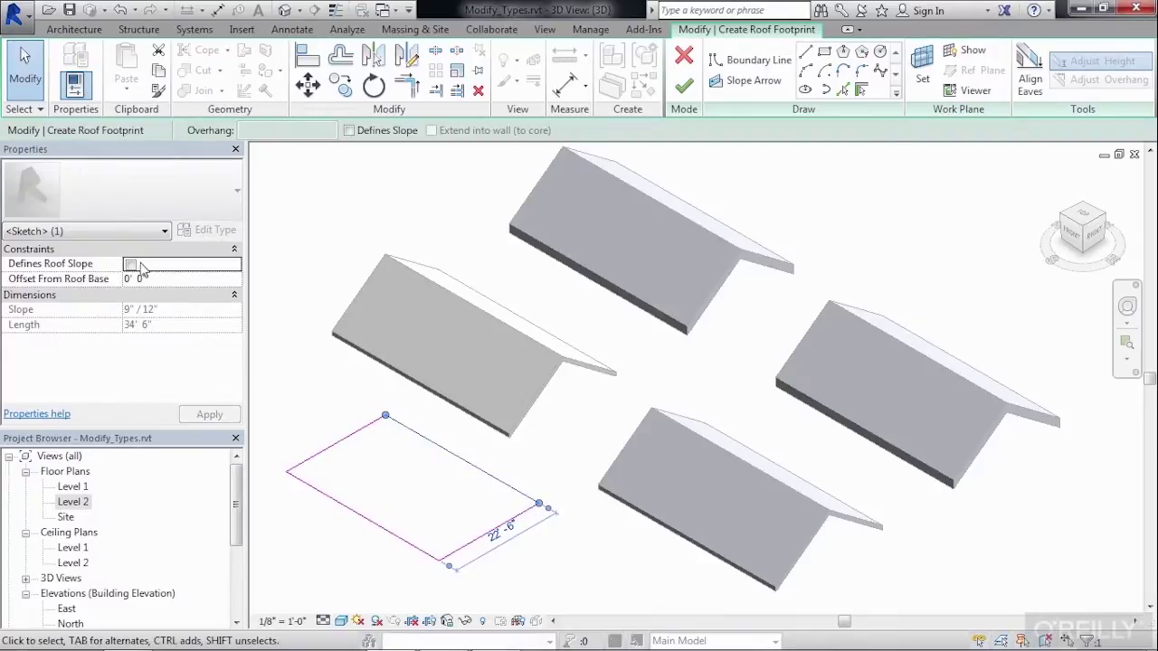
left_click(131, 264)
left_click(209, 414)
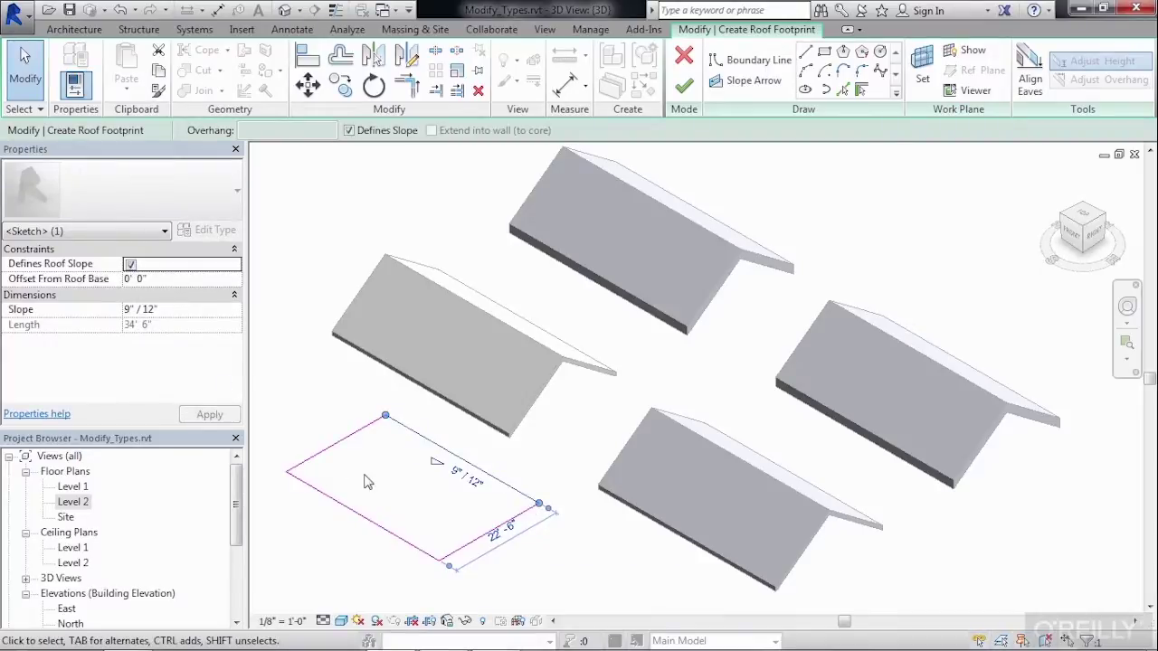
left_click(369, 526)
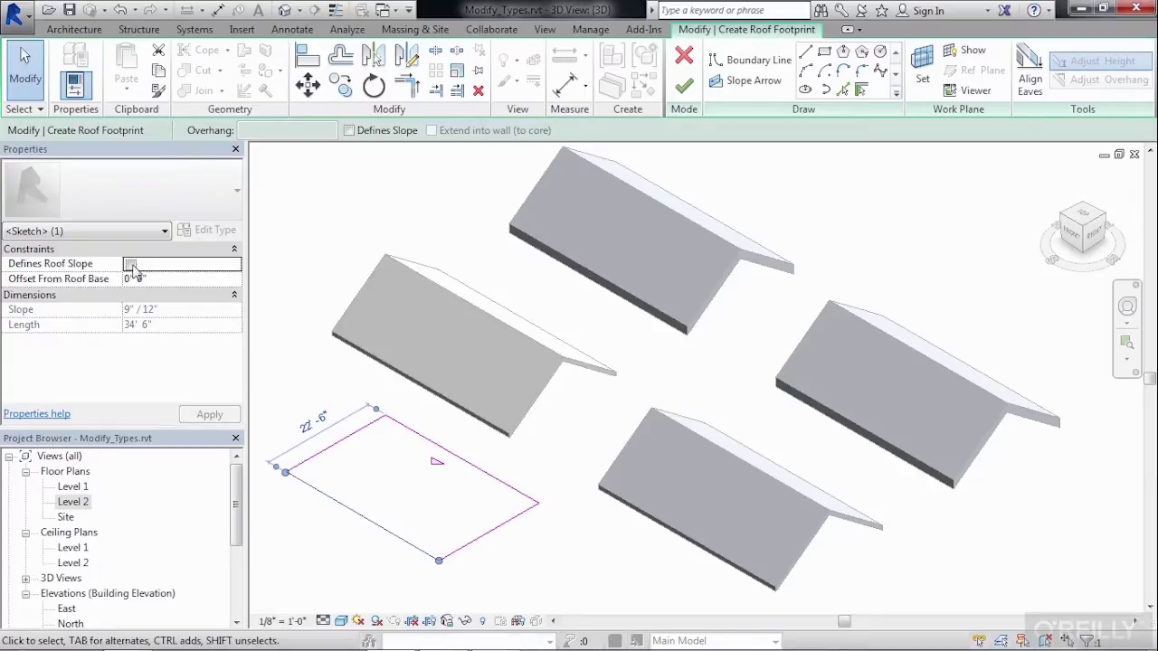
left_click(131, 264)
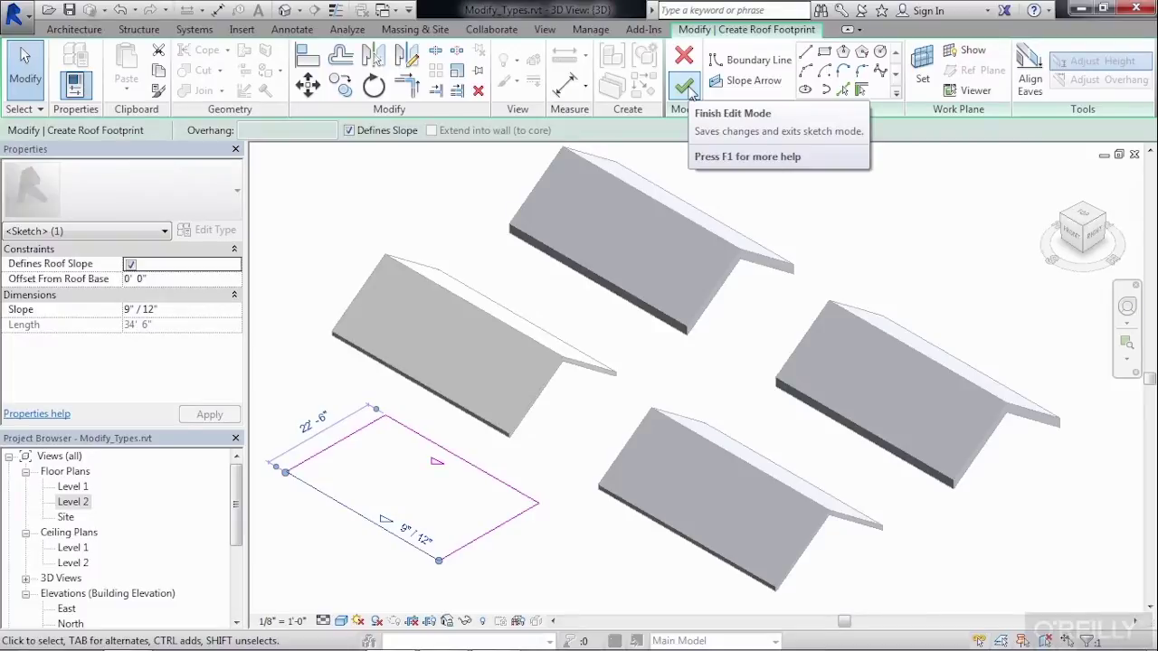
left_click(689, 90)
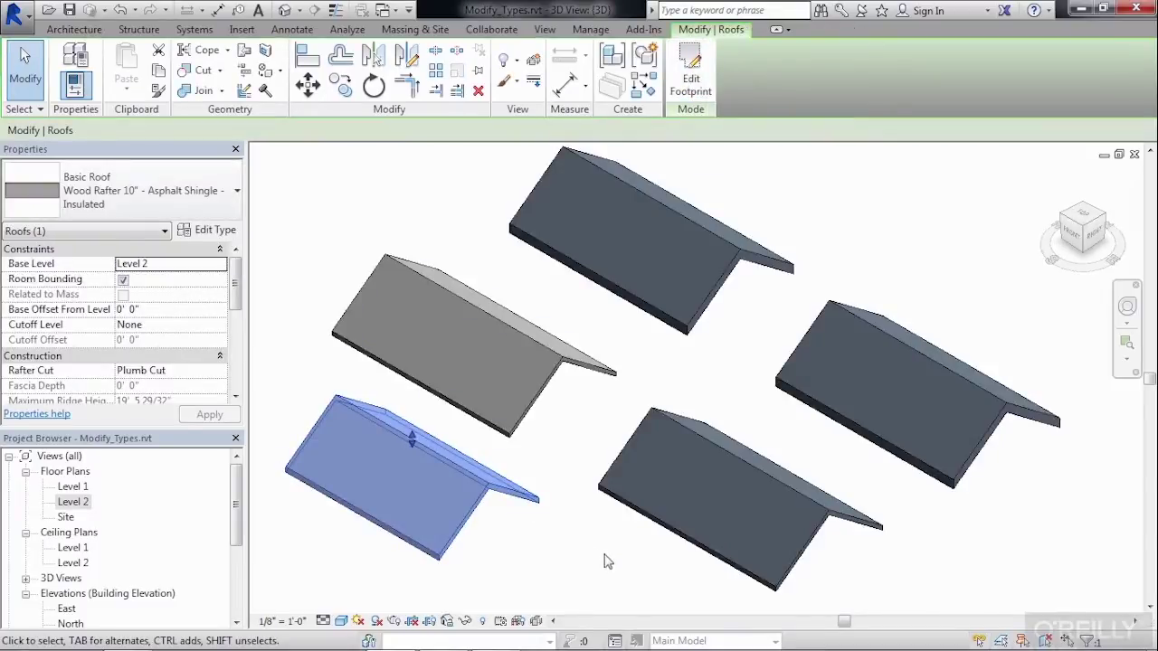
left_click(570, 546)
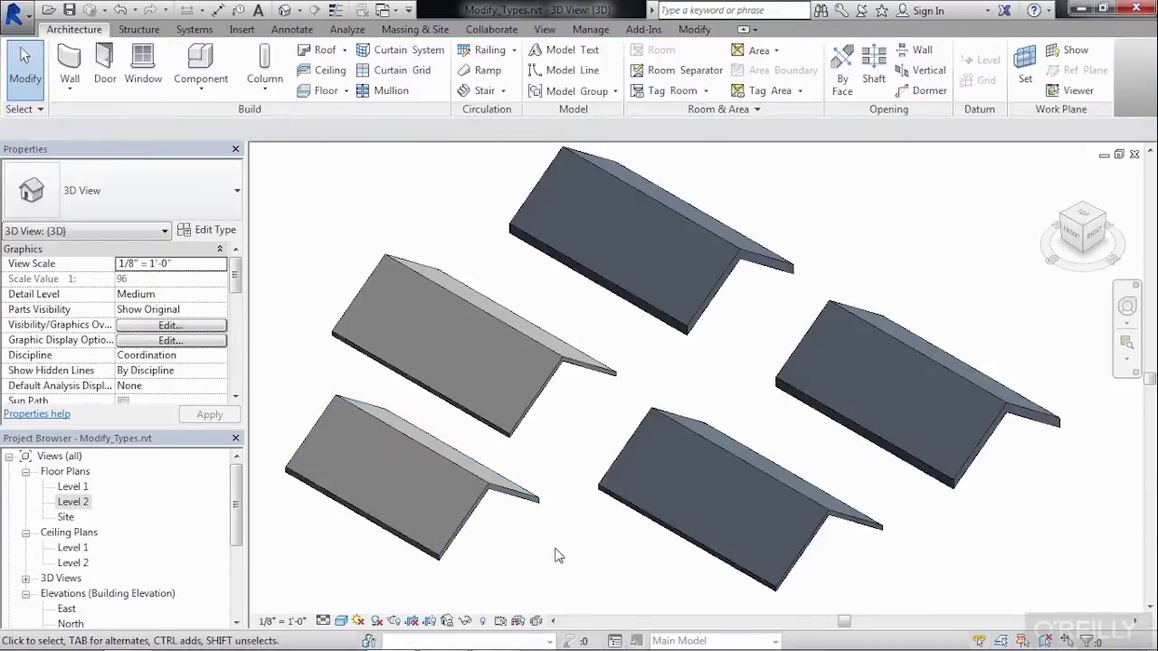
Step: Review the layer thicknesses in the new roof's type assembly and close it without changes
left_click(525, 506)
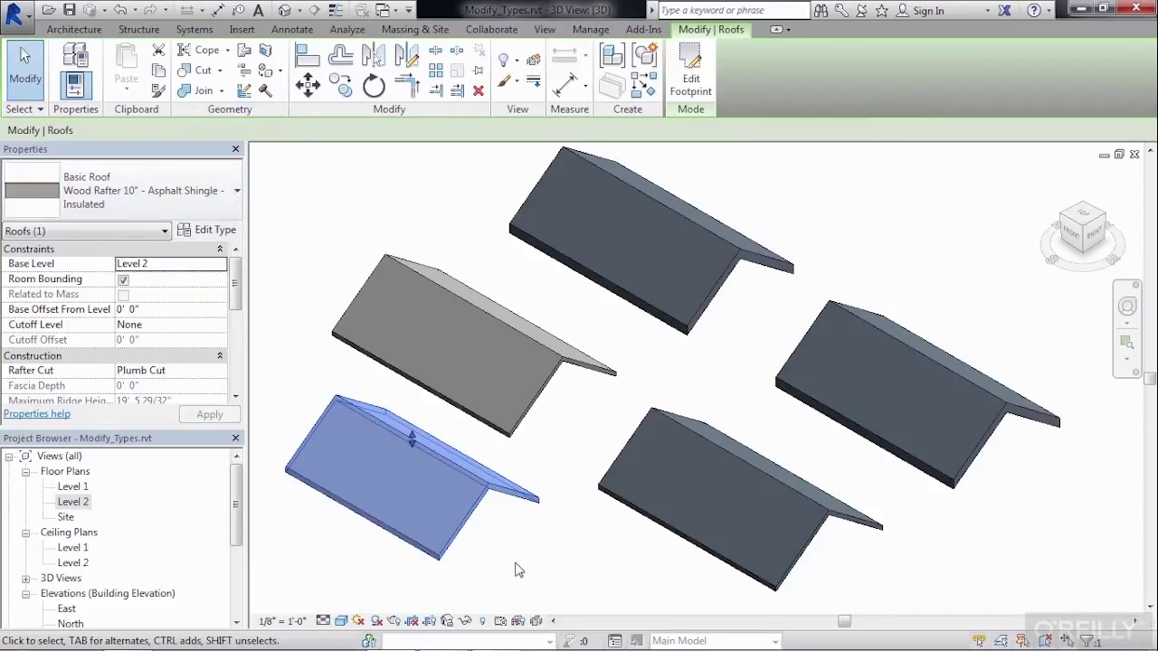
left_click(216, 231)
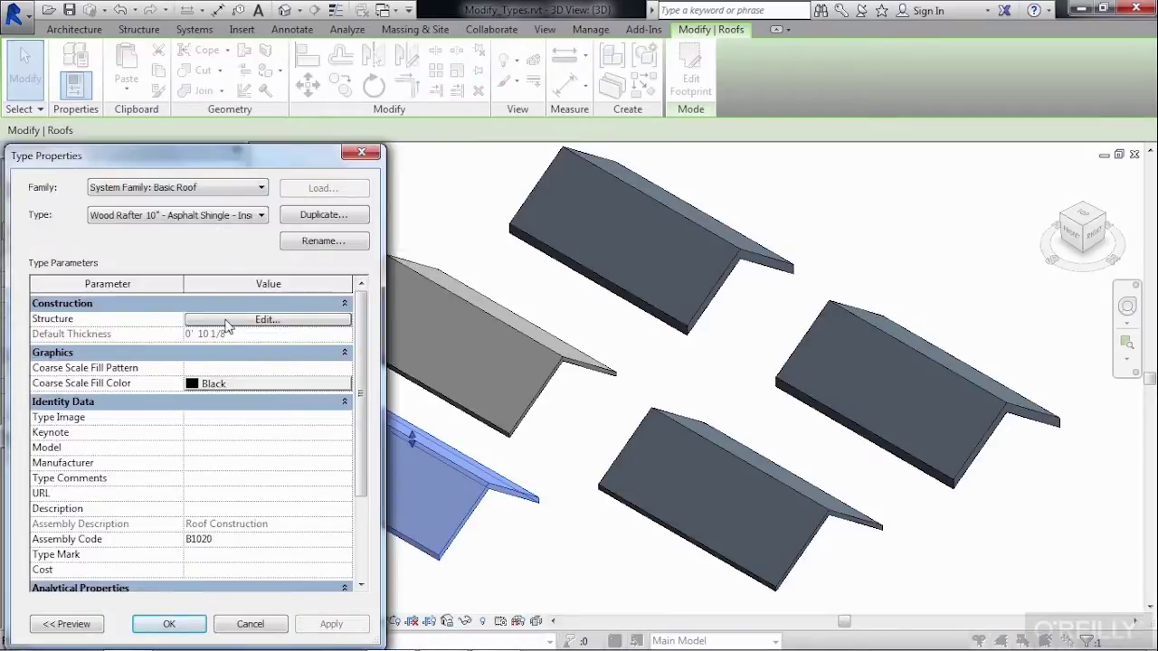
left_click(228, 322)
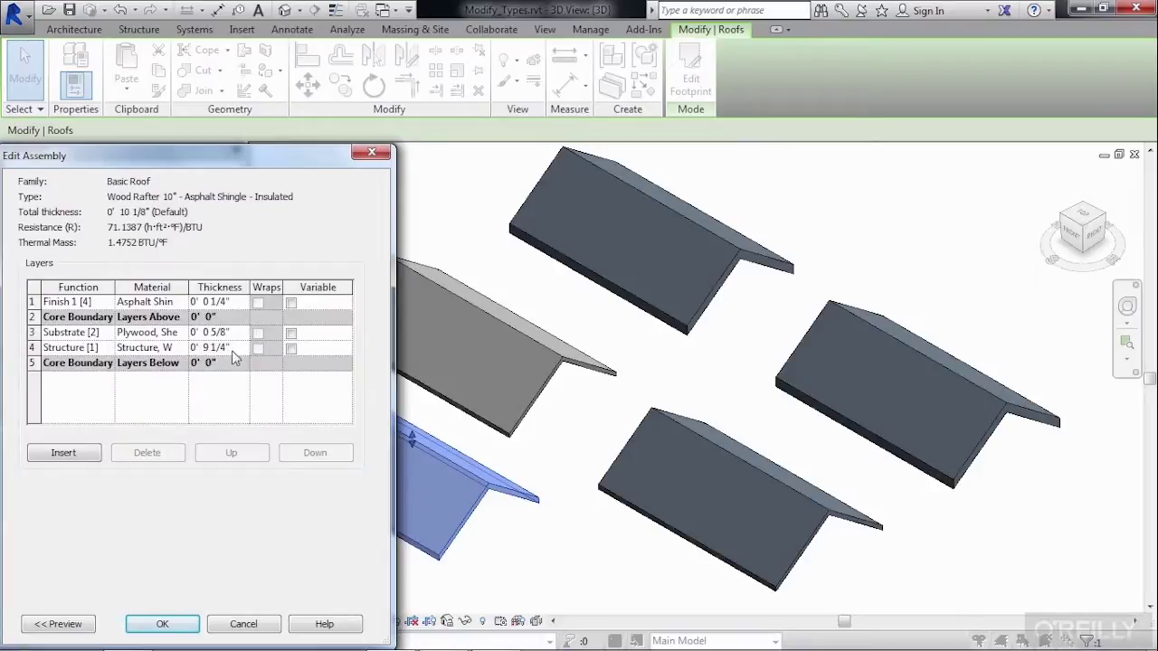
left_click(185, 624)
left_click(168, 623)
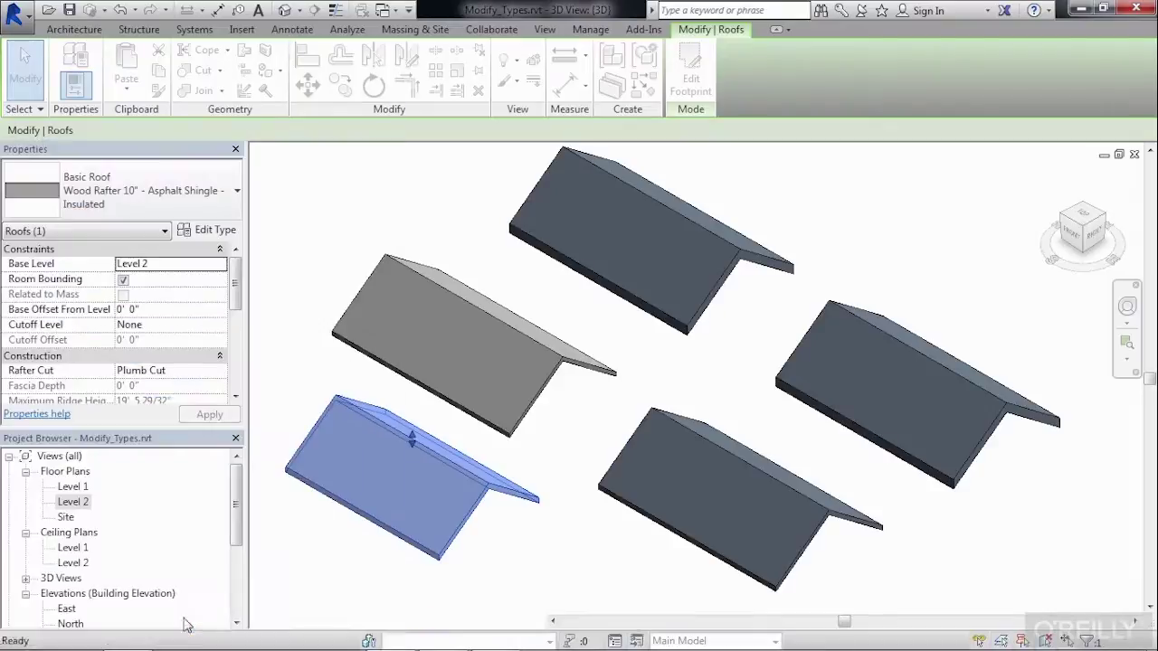
left_click(299, 570)
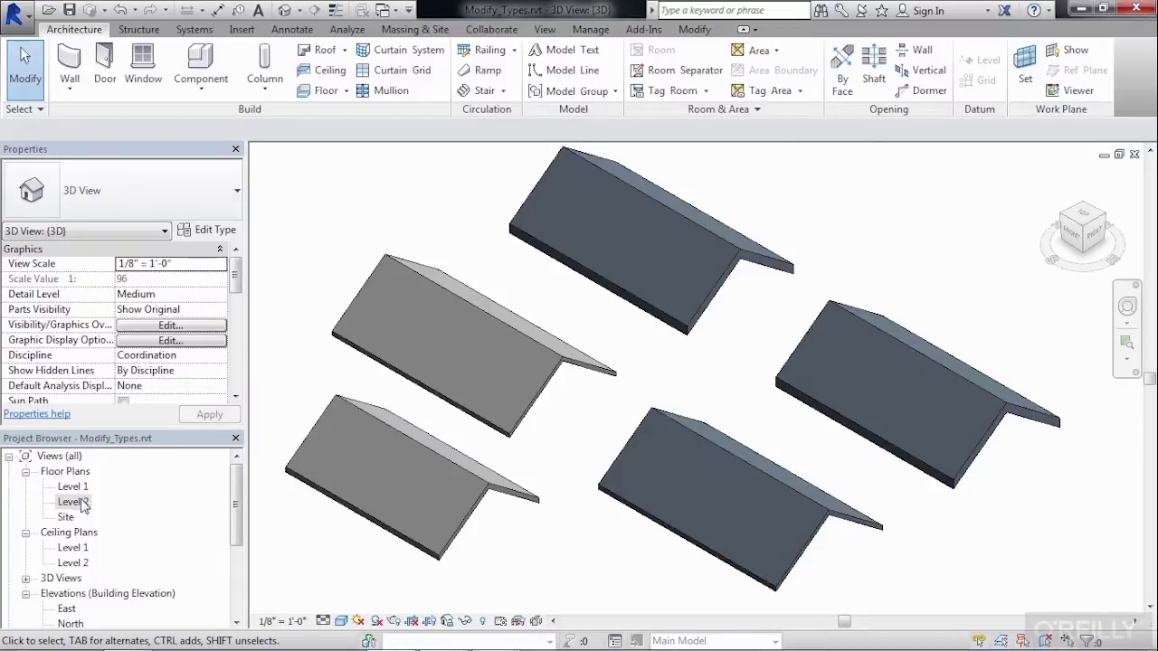
Step: Open the Level 2 floor plan view
double_click(79, 503)
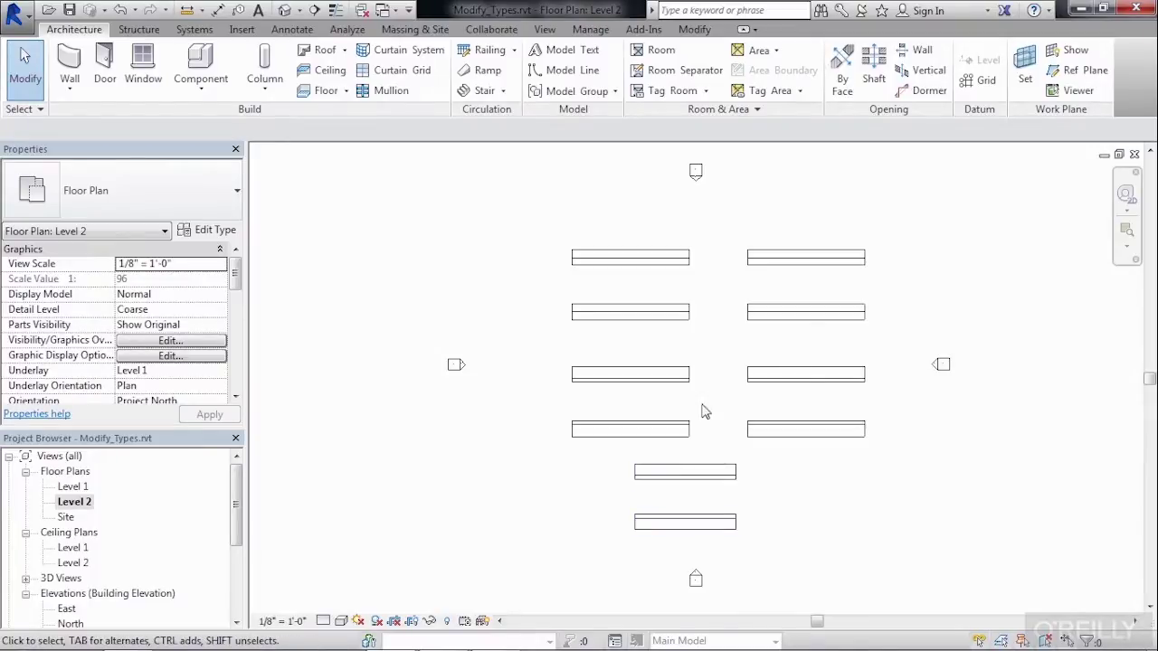
Step: Draw a vertical building section line across the new gable roof, looking toward its right end, and open the section view
left_click(543, 30)
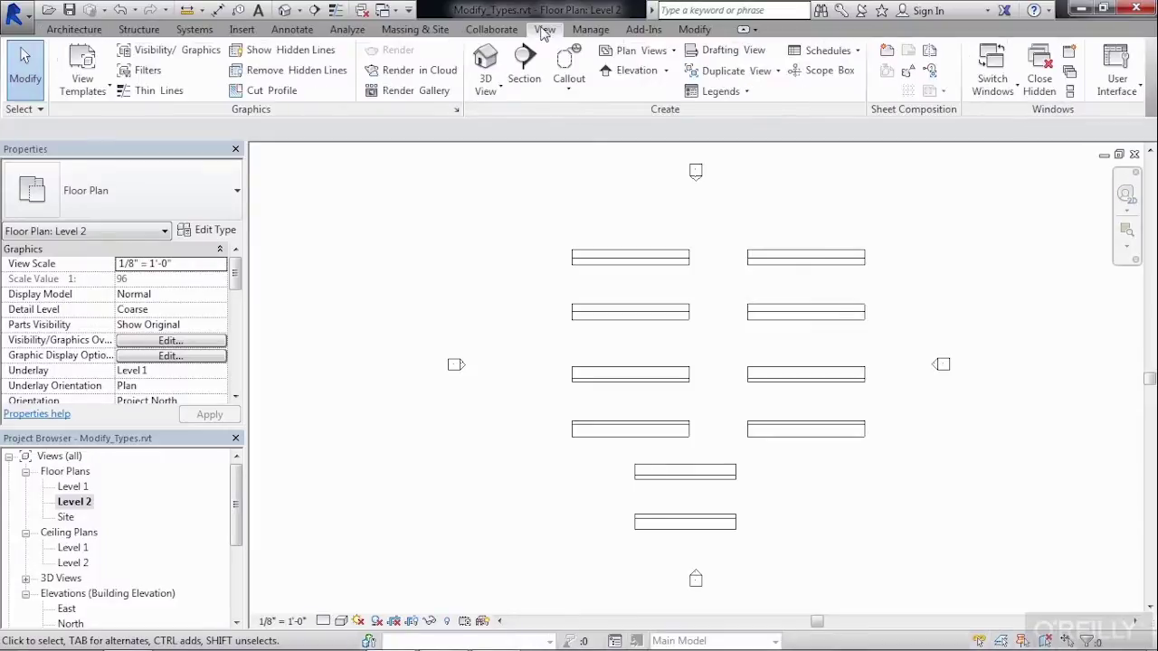
left_click(528, 79)
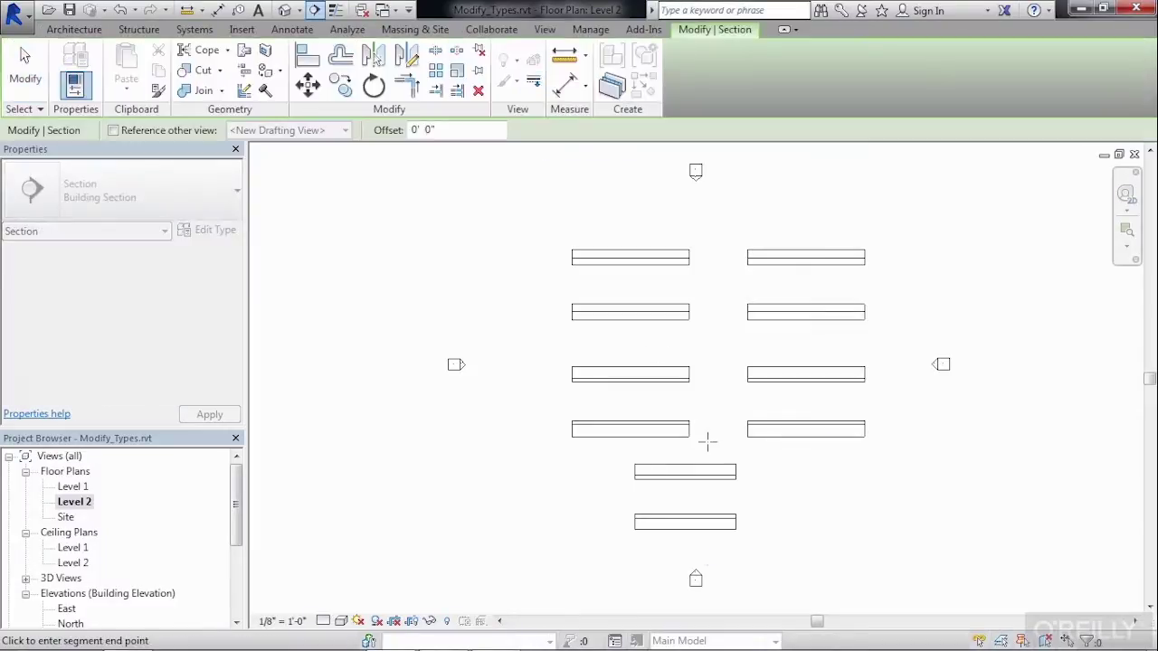
left_click(707, 436)
left_click(707, 559)
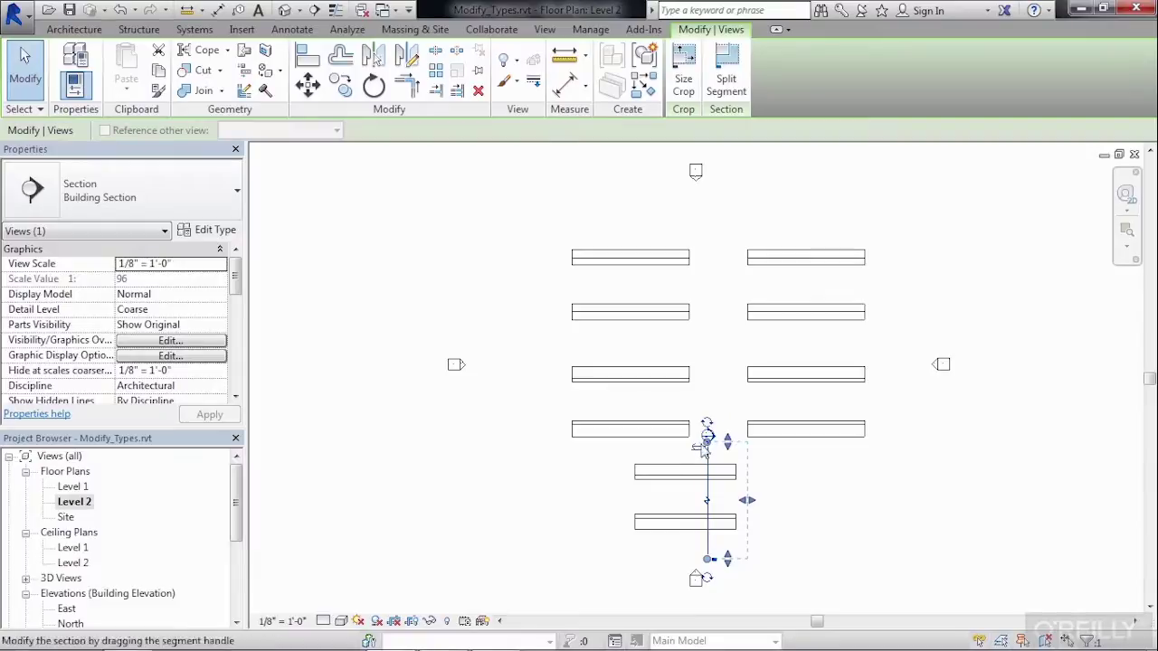
right_click(707, 493)
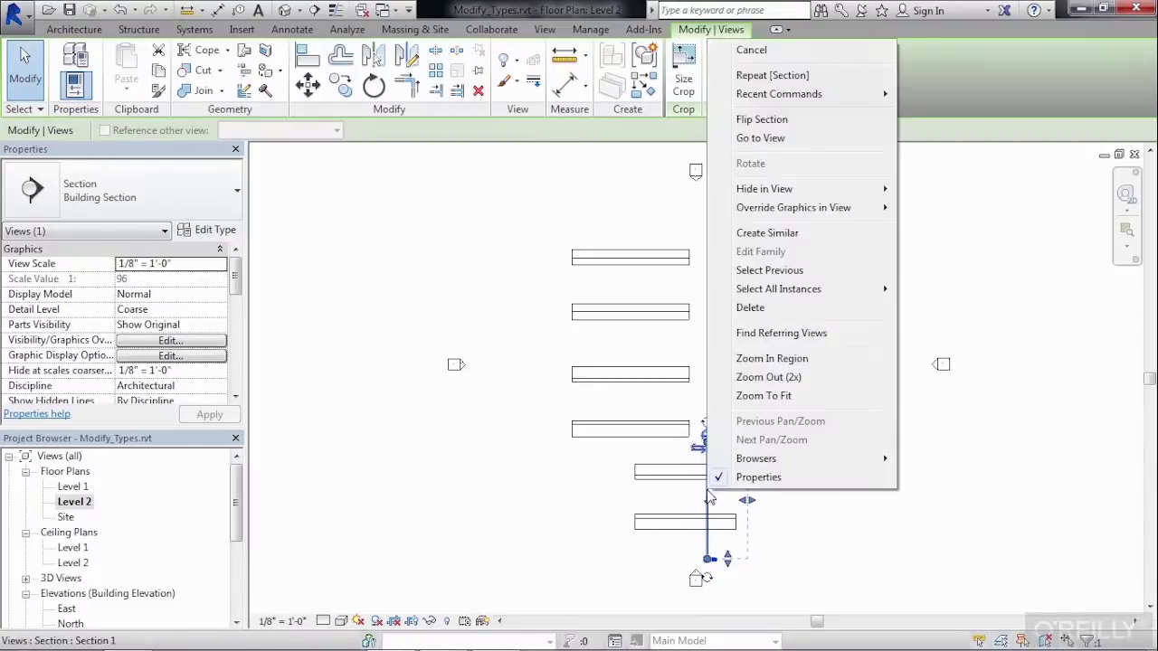
left_click(760, 138)
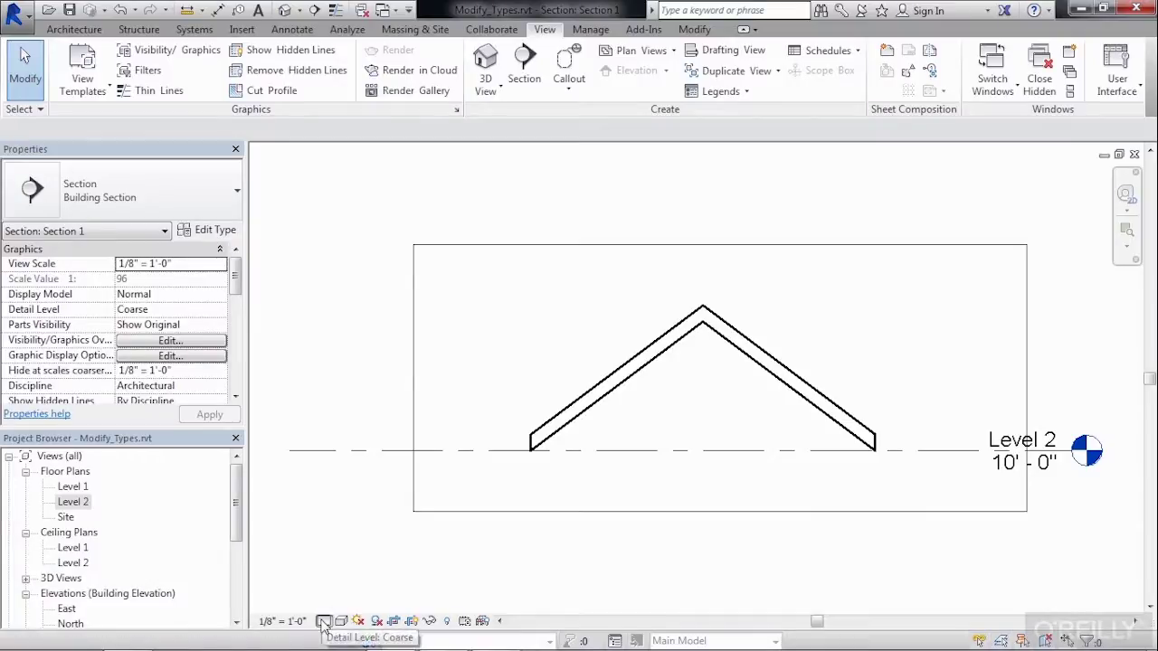
Step: Set the section view's detail level to Fine and inspect the cut gable roof
left_click(323, 622)
left_click(343, 604)
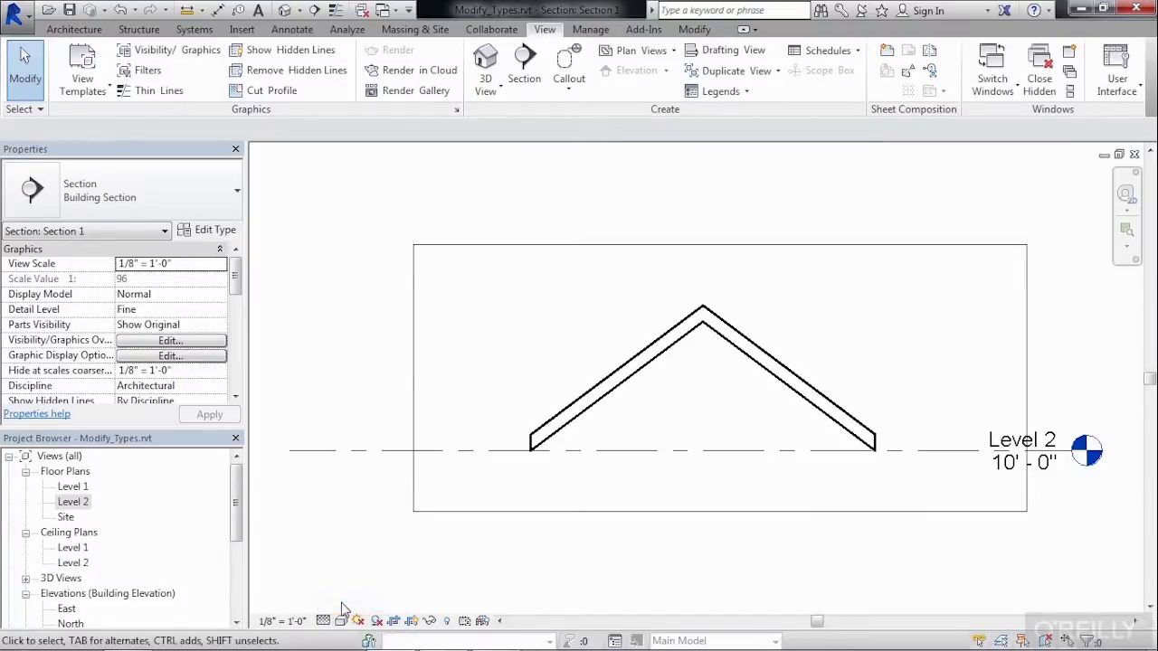
scroll(710, 378, "up", 3)
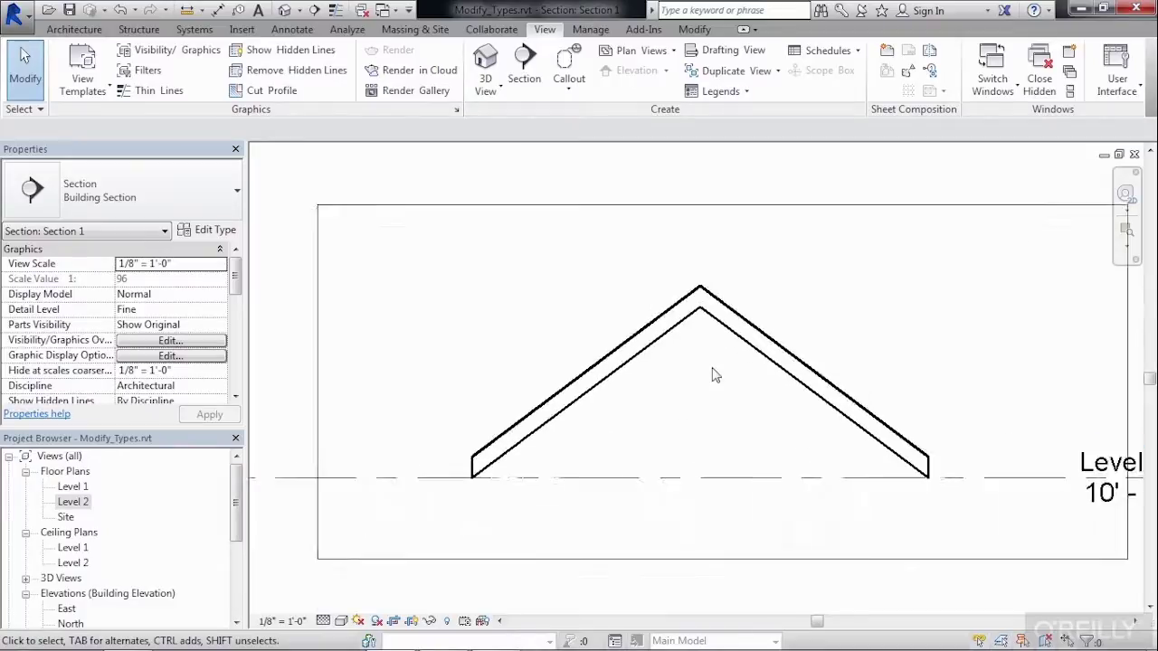
scroll(704, 380, "up", 1)
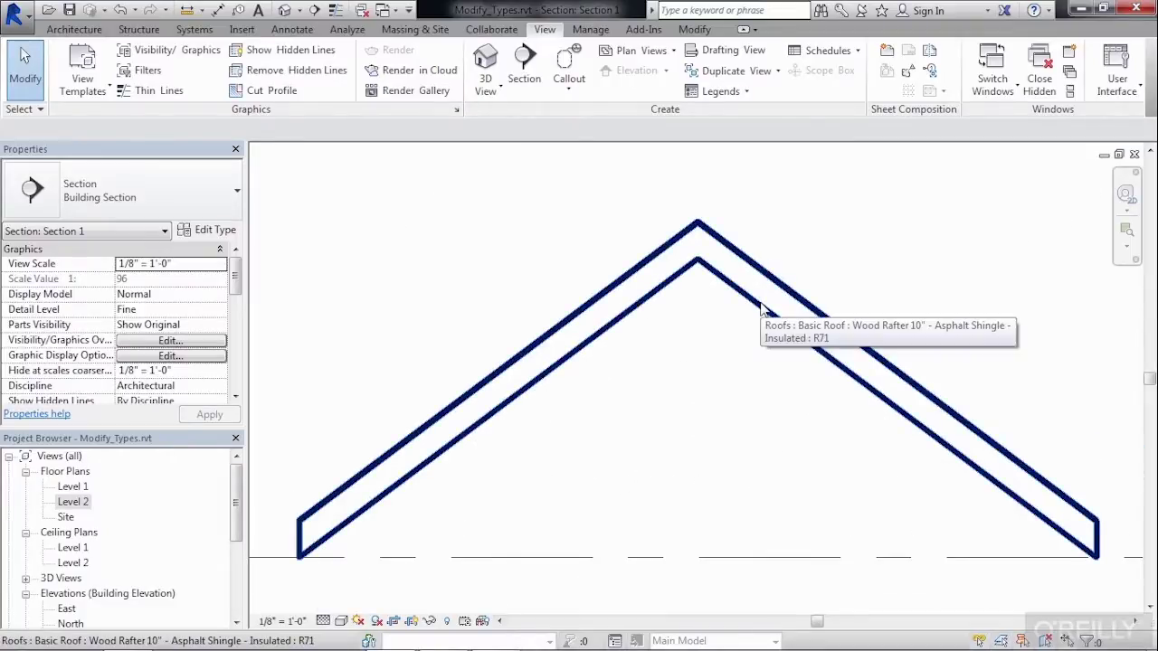
left_click(759, 311)
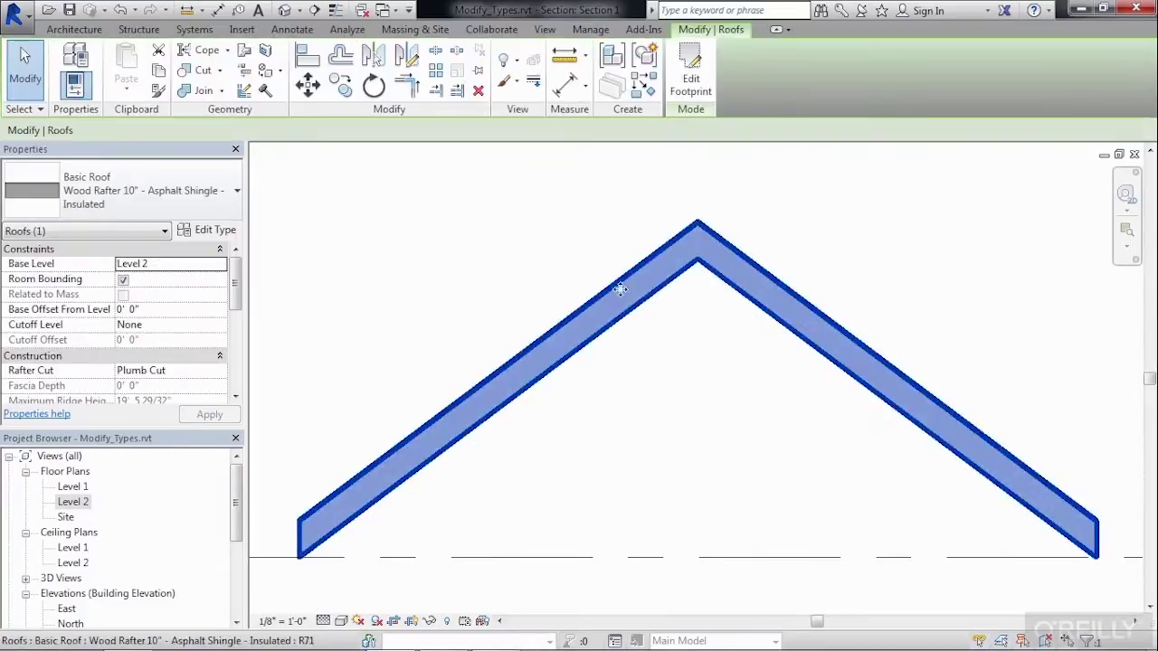
left_click(637, 406)
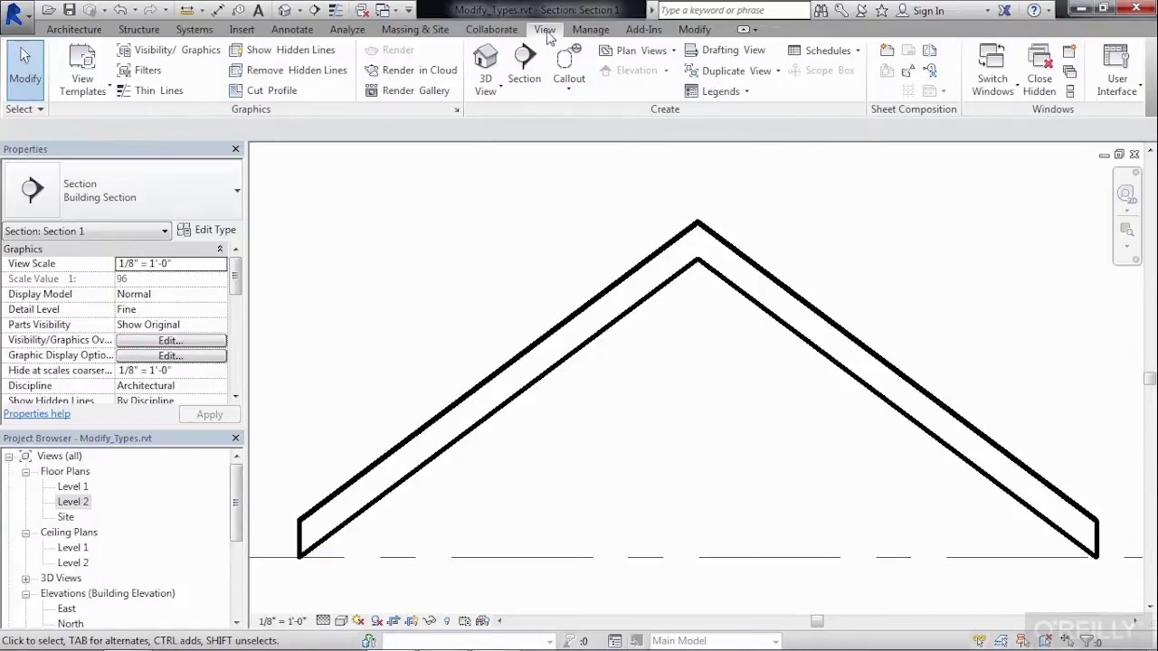
Step: Turn on Thin Lines and examine the roof's individual layers at the left eave
left_click(162, 94)
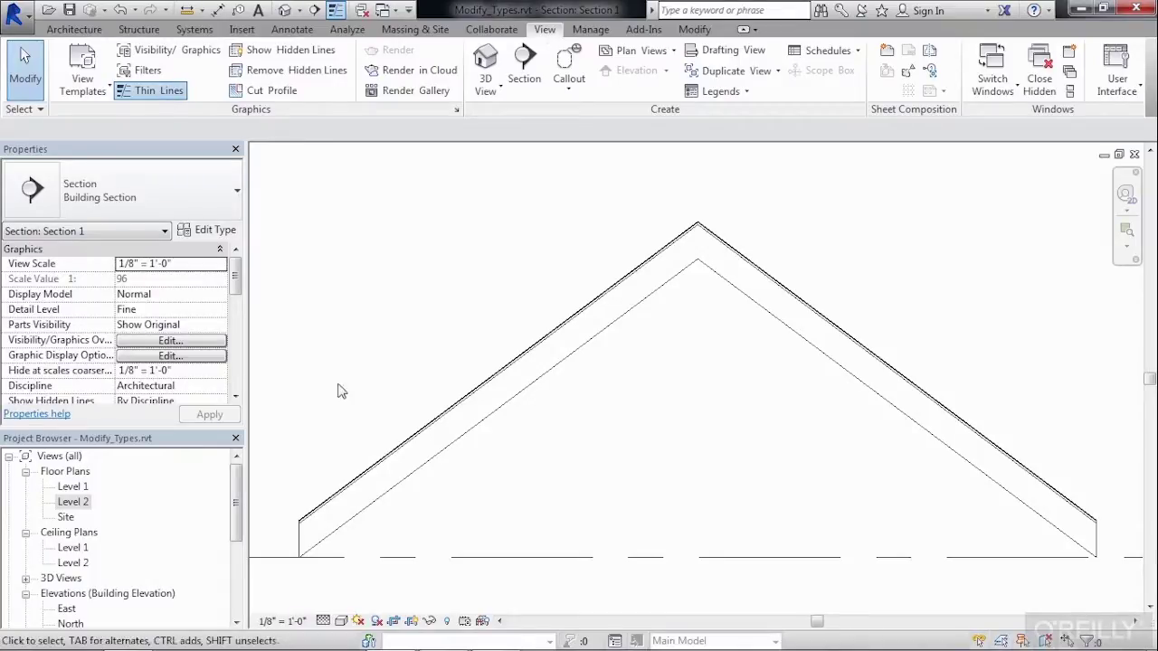
scroll(294, 536, "up", 1)
scroll(294, 536, "up", 5)
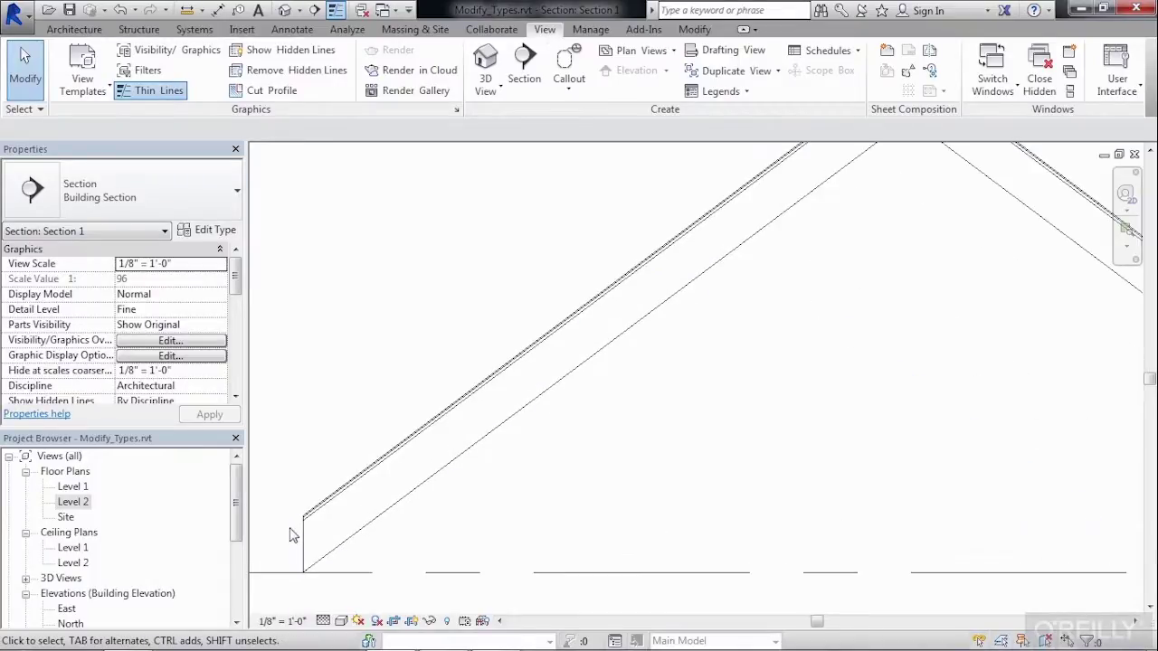
scroll(324, 506, "up", 4)
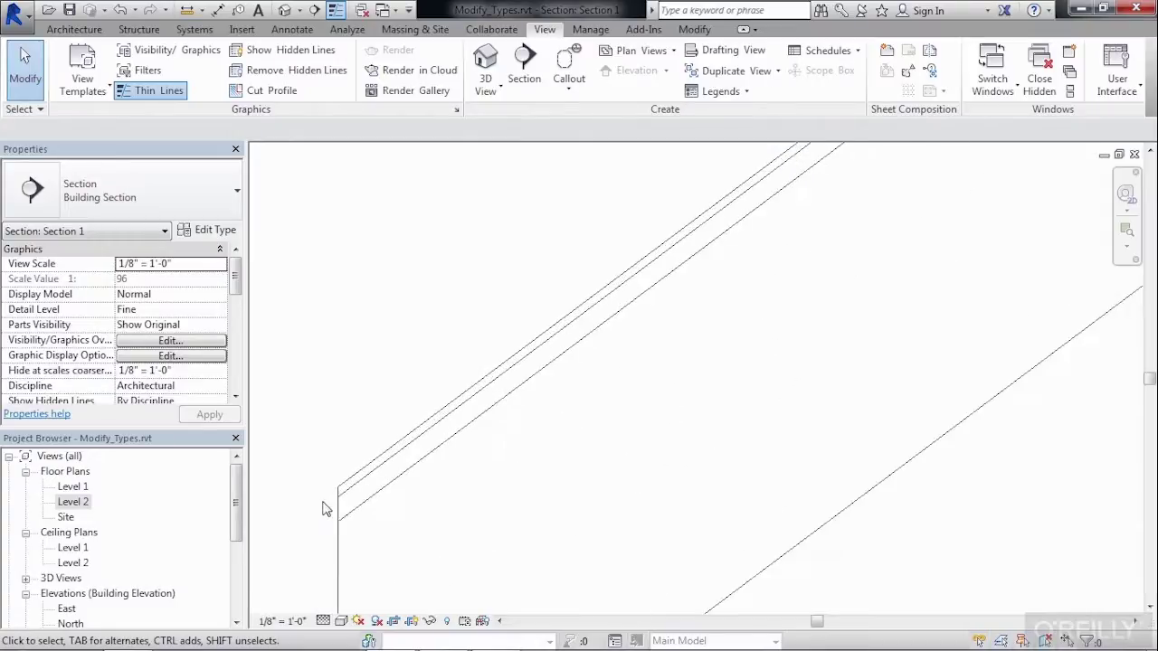
scroll(349, 457, "down", 1)
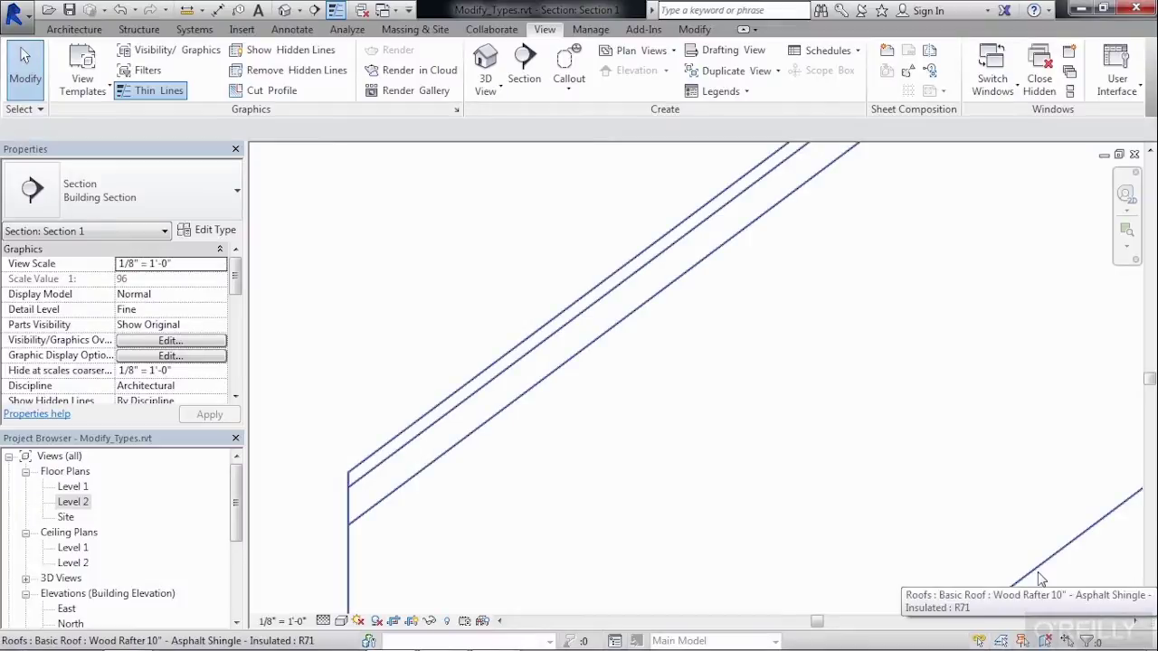
Step: Compare the cut roof with the layers in its type's Edit Assembly settings, closing them without changes
left_click(566, 318)
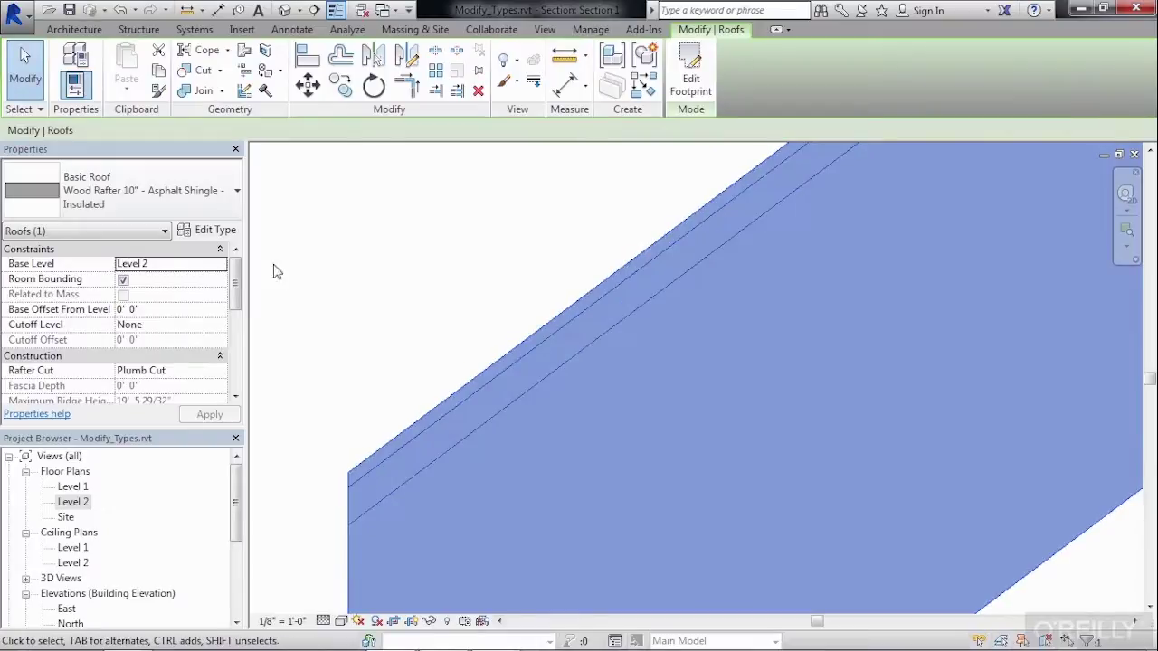
left_click(209, 230)
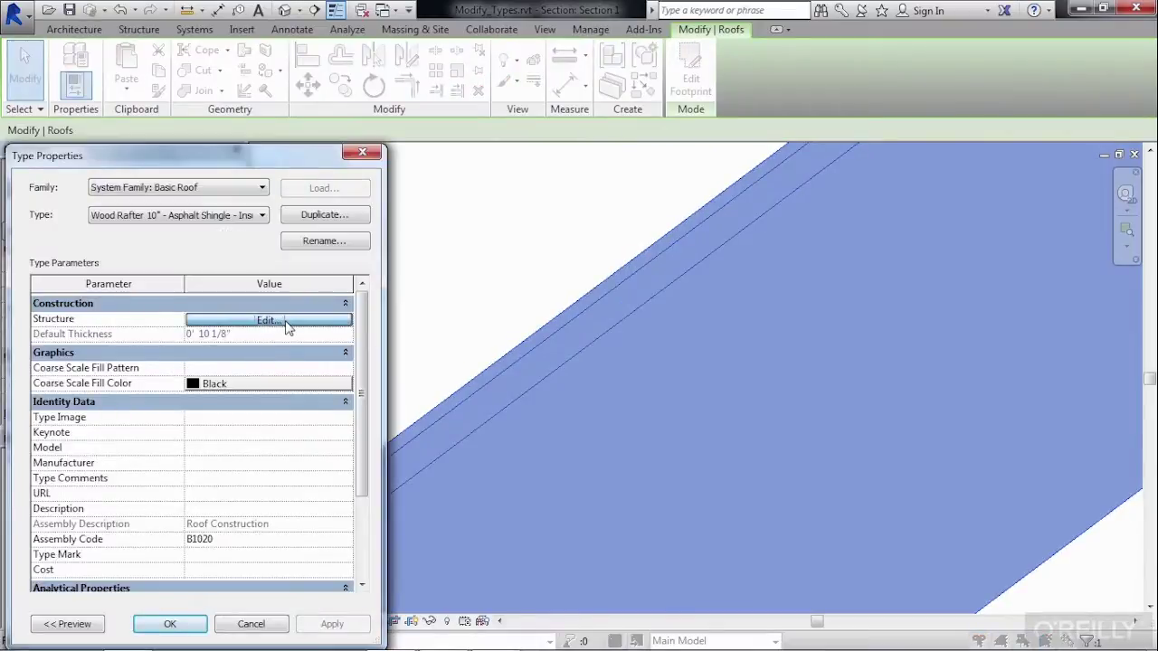
left_click(268, 320)
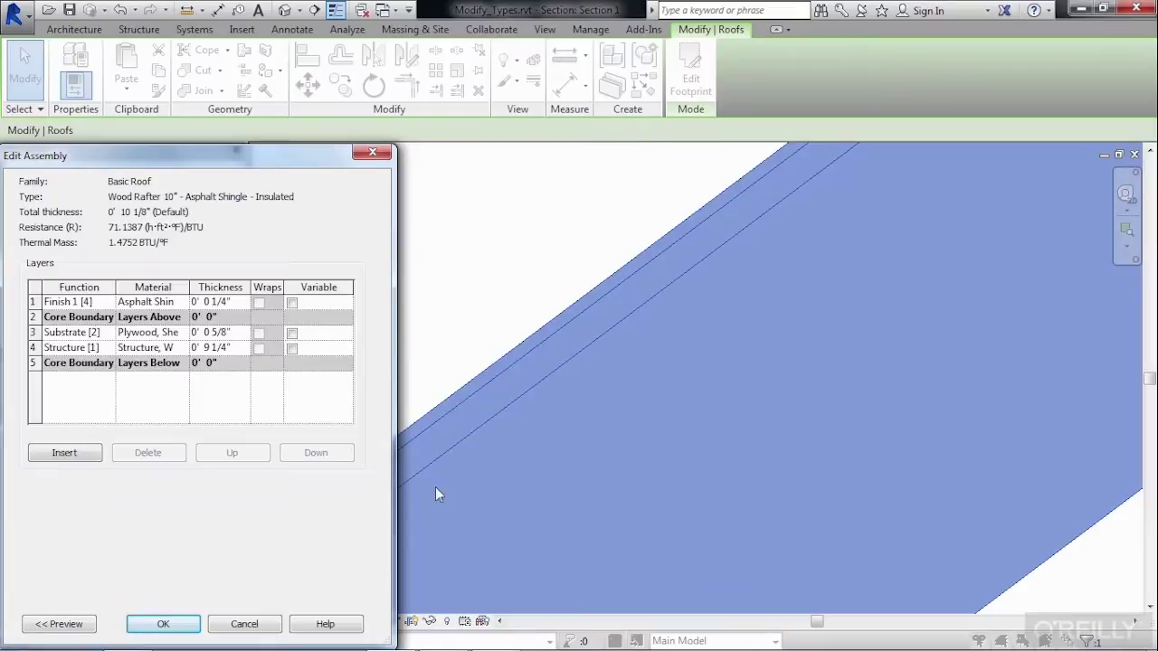
left_click(181, 624)
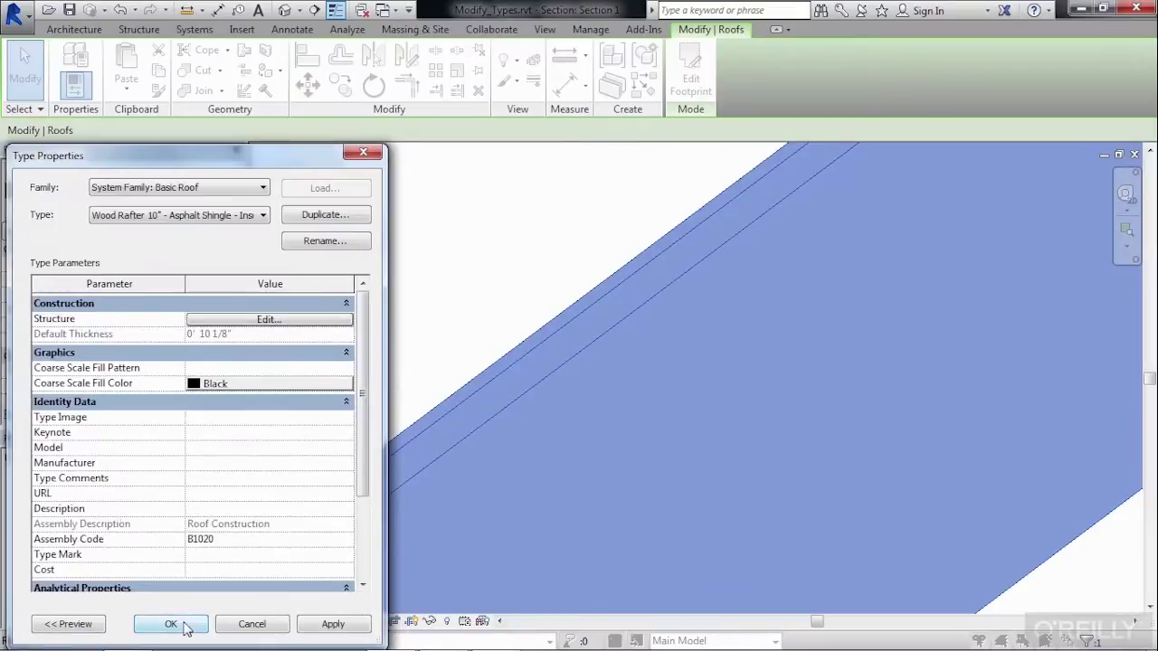
left_click(180, 624)
scroll(419, 354, "down", 5)
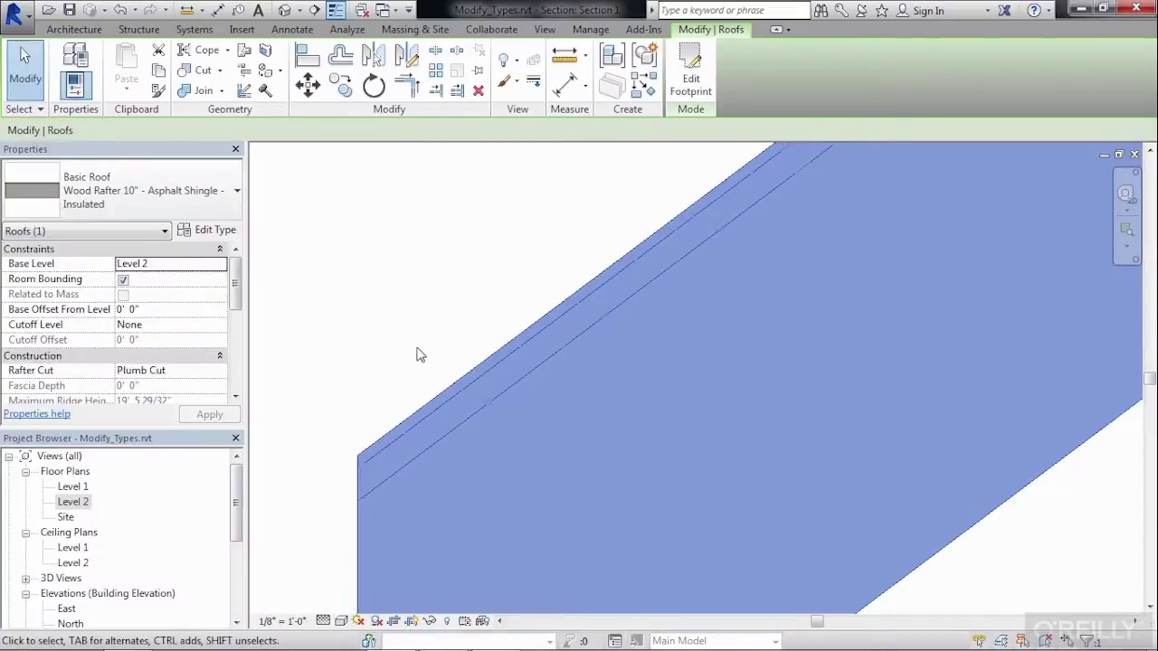
scroll(384, 515, "down", 5)
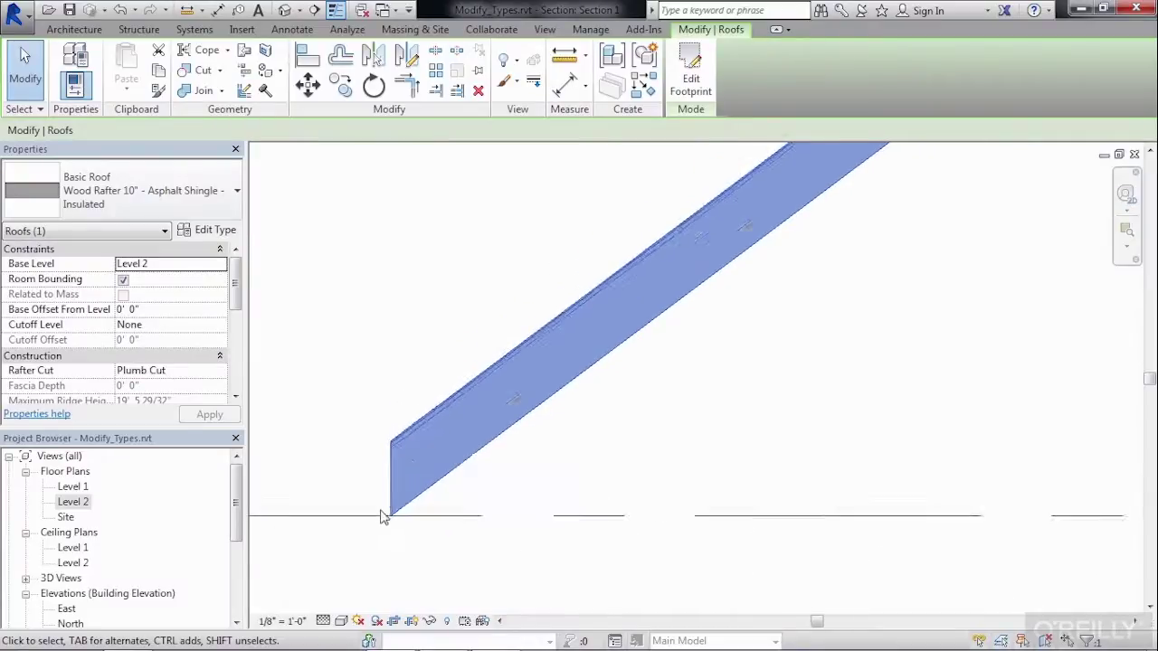